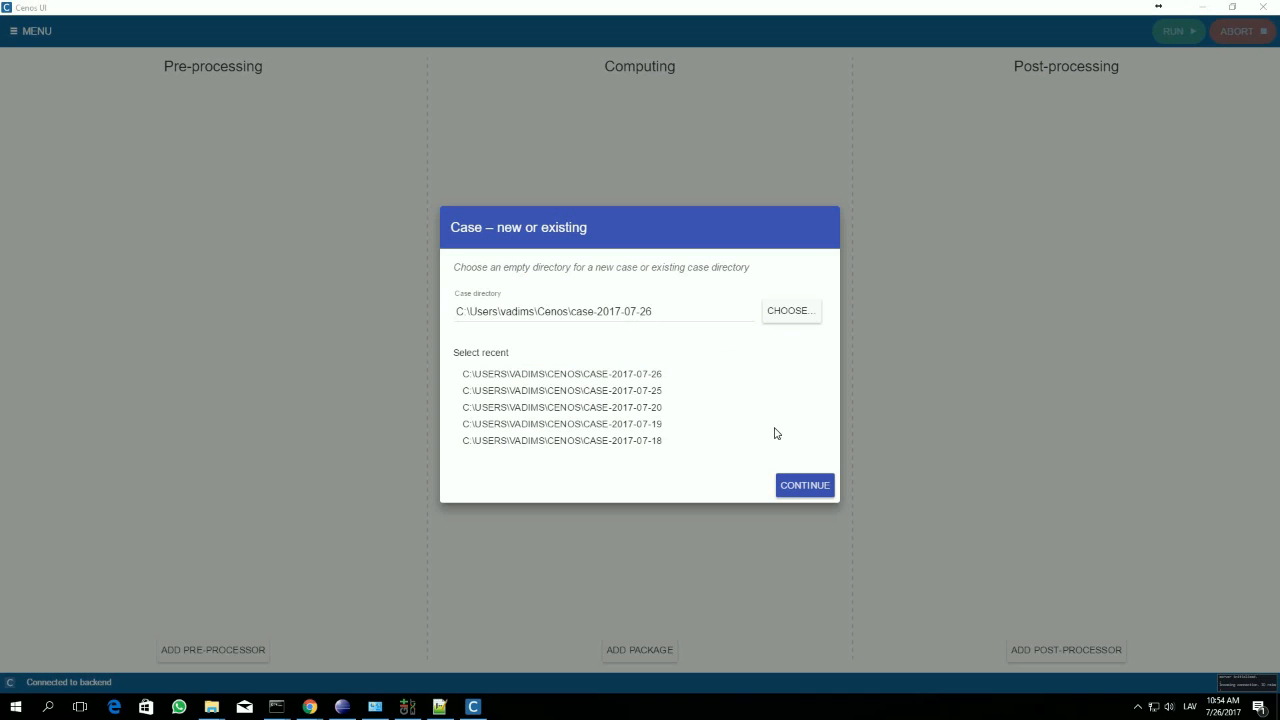
Step: Open the case-2017-07-26 case and read the pcb_mesh.msh mesh file as its pre-processing input
left_click(803, 487)
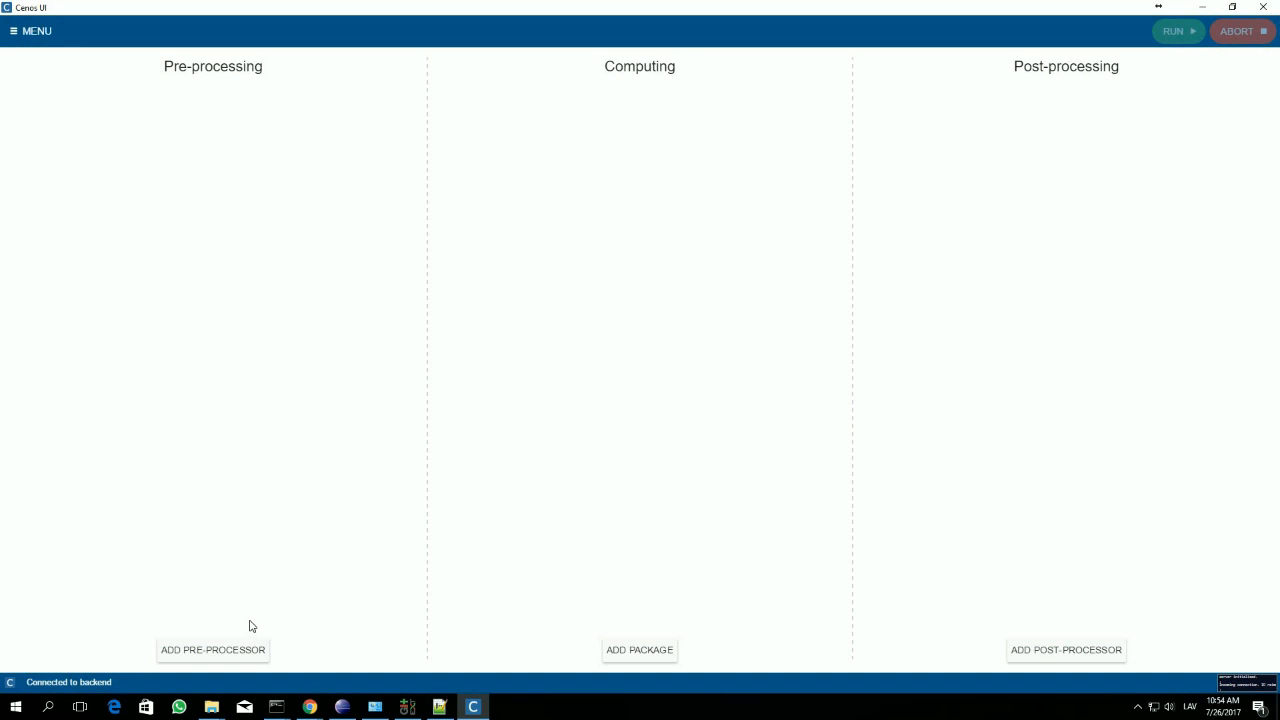
left_click(254, 652)
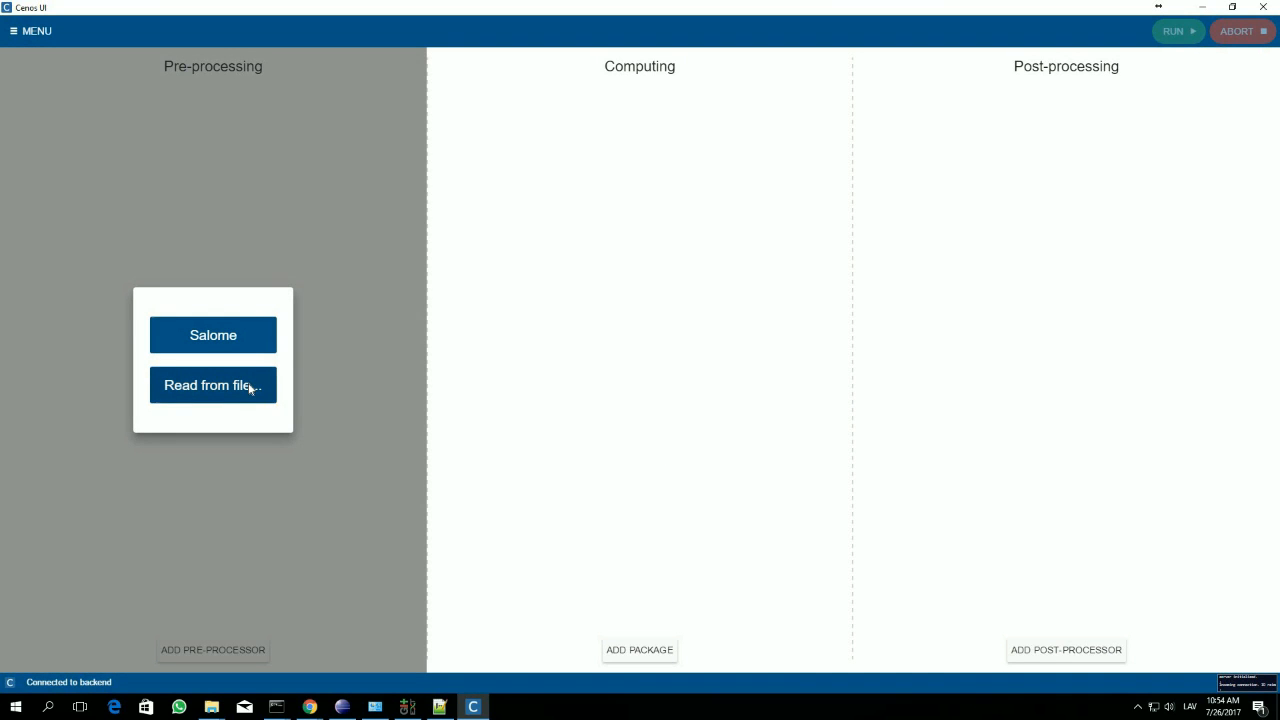
left_click(249, 388)
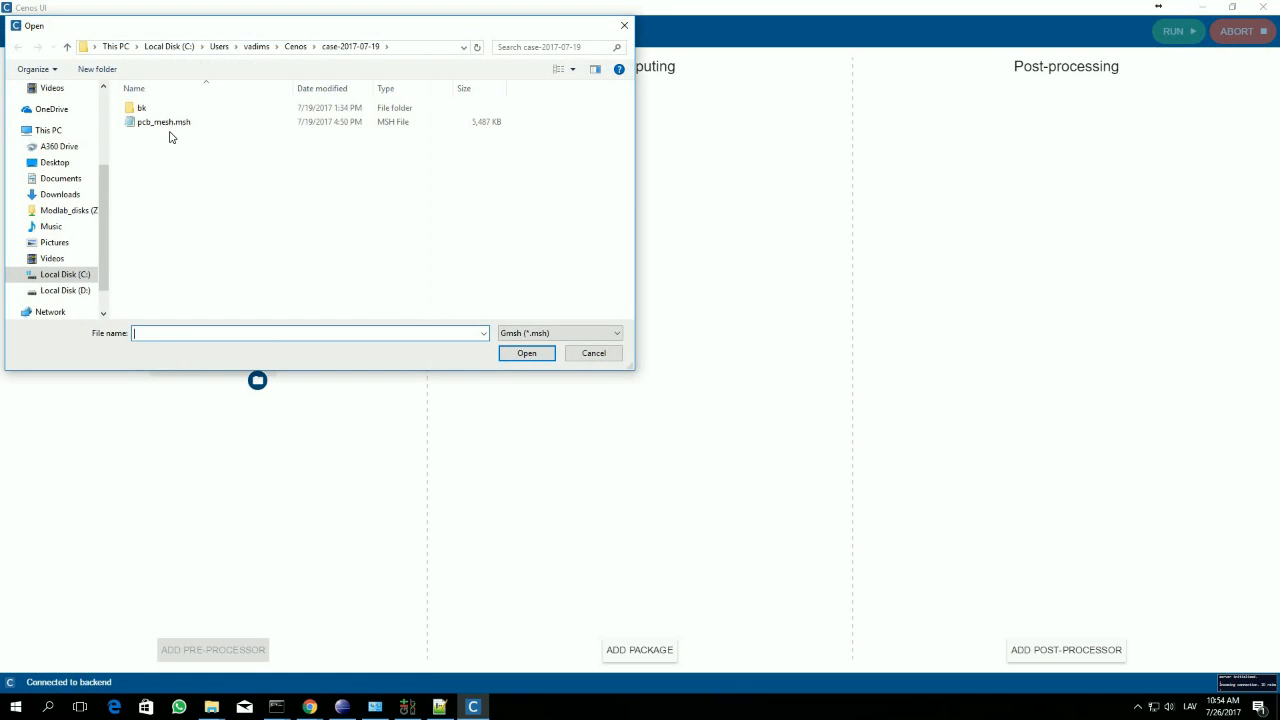
left_click(166, 124)
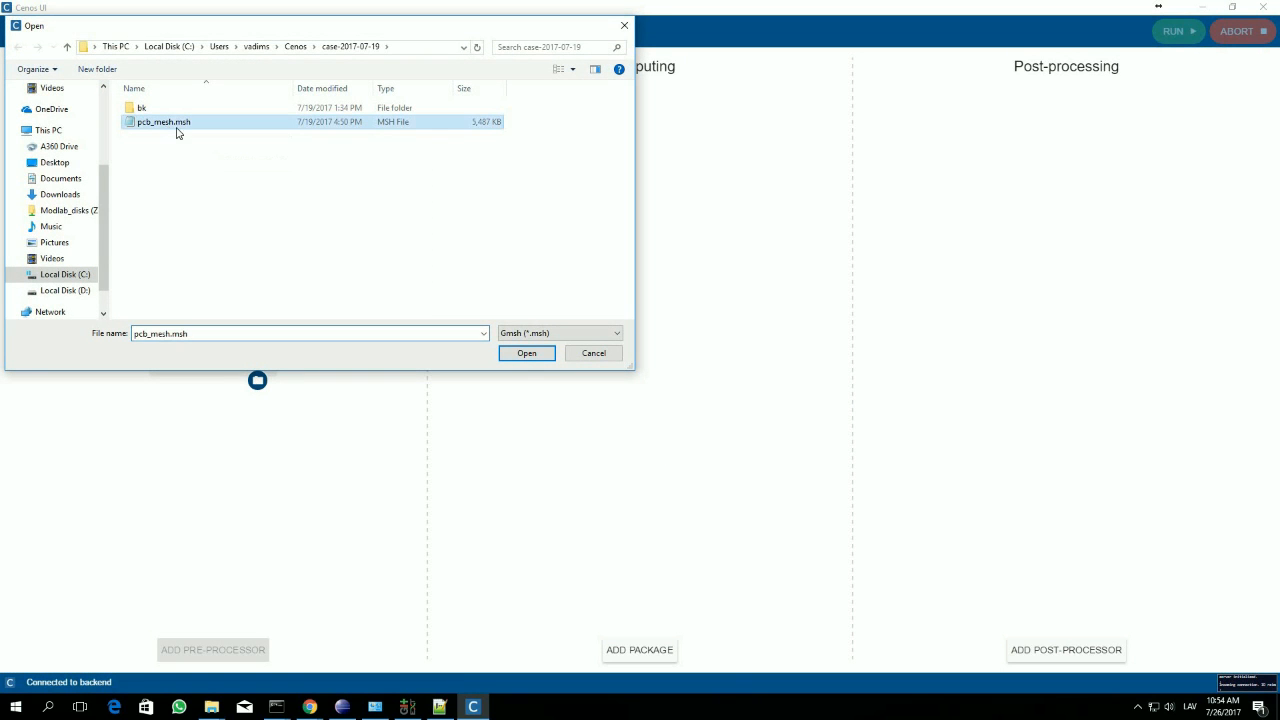
left_click(524, 355)
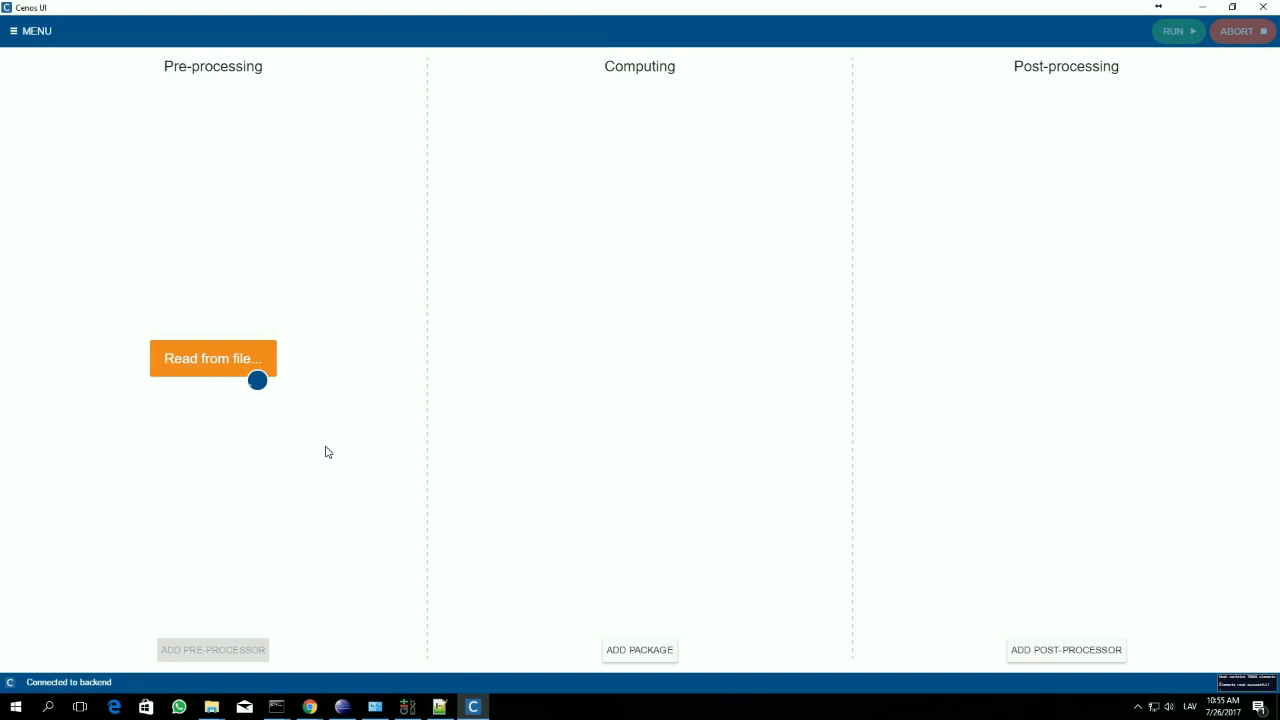
Step: Set the base units of the imported mesh to mm
mouse_move(280, 359)
left_click(280, 359)
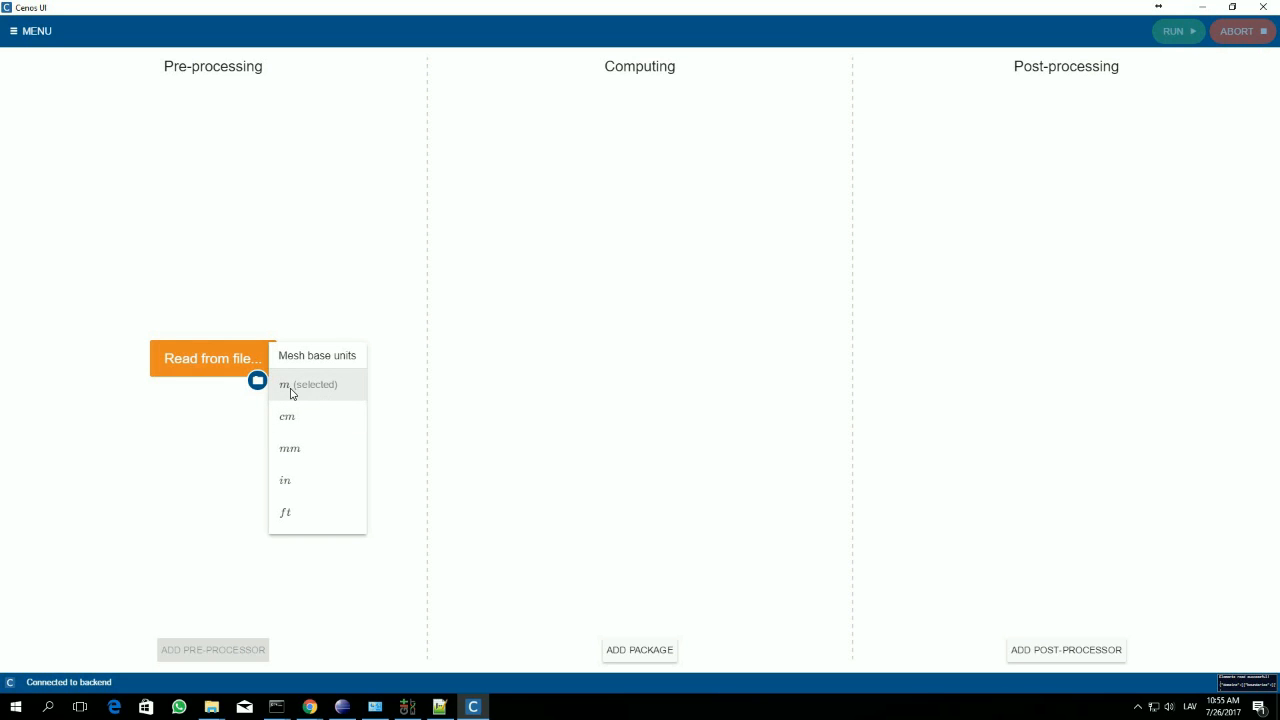
left_click(306, 452)
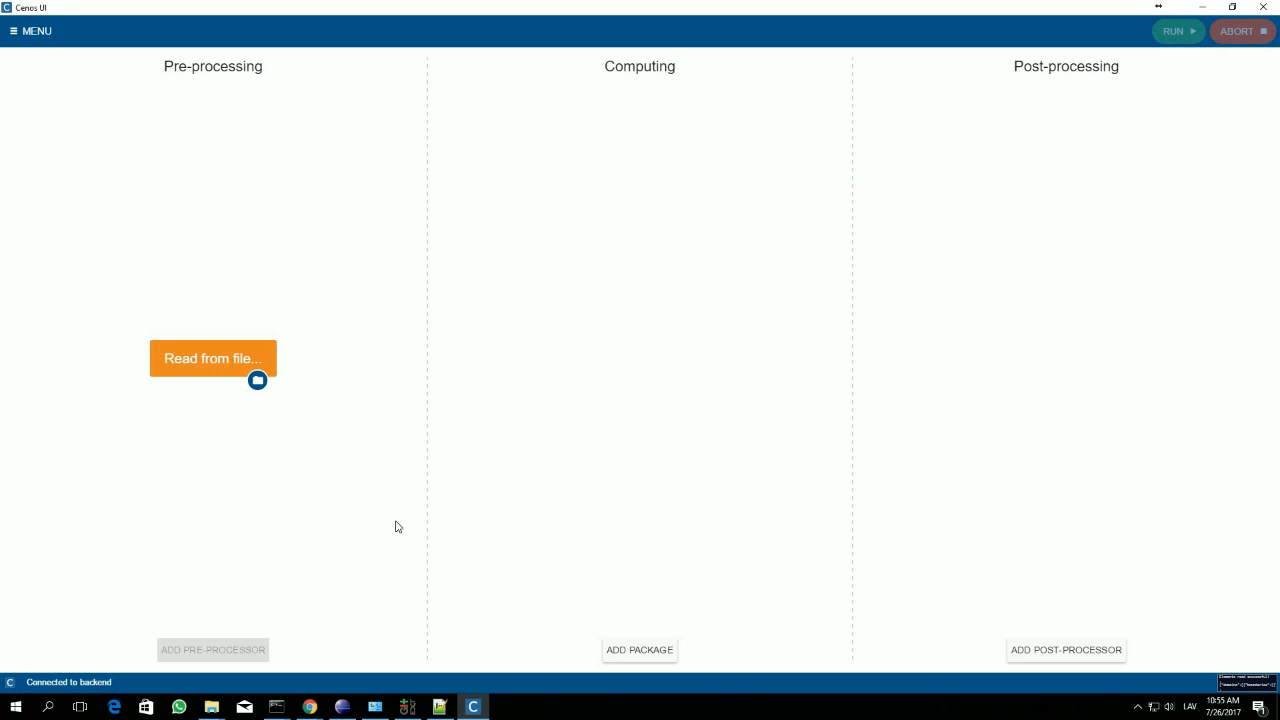
Step: Add the GetDP computing package with the Thermal solver and open the solver's settings
left_click(650, 652)
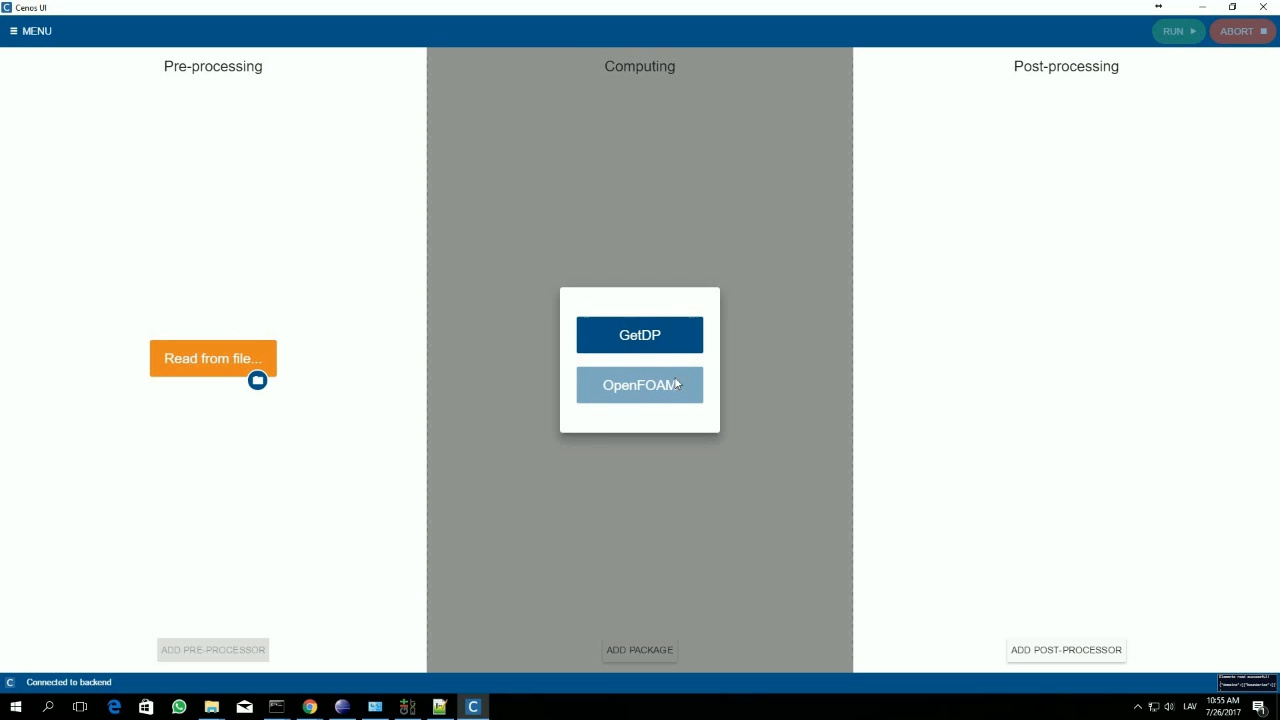
left_click(659, 337)
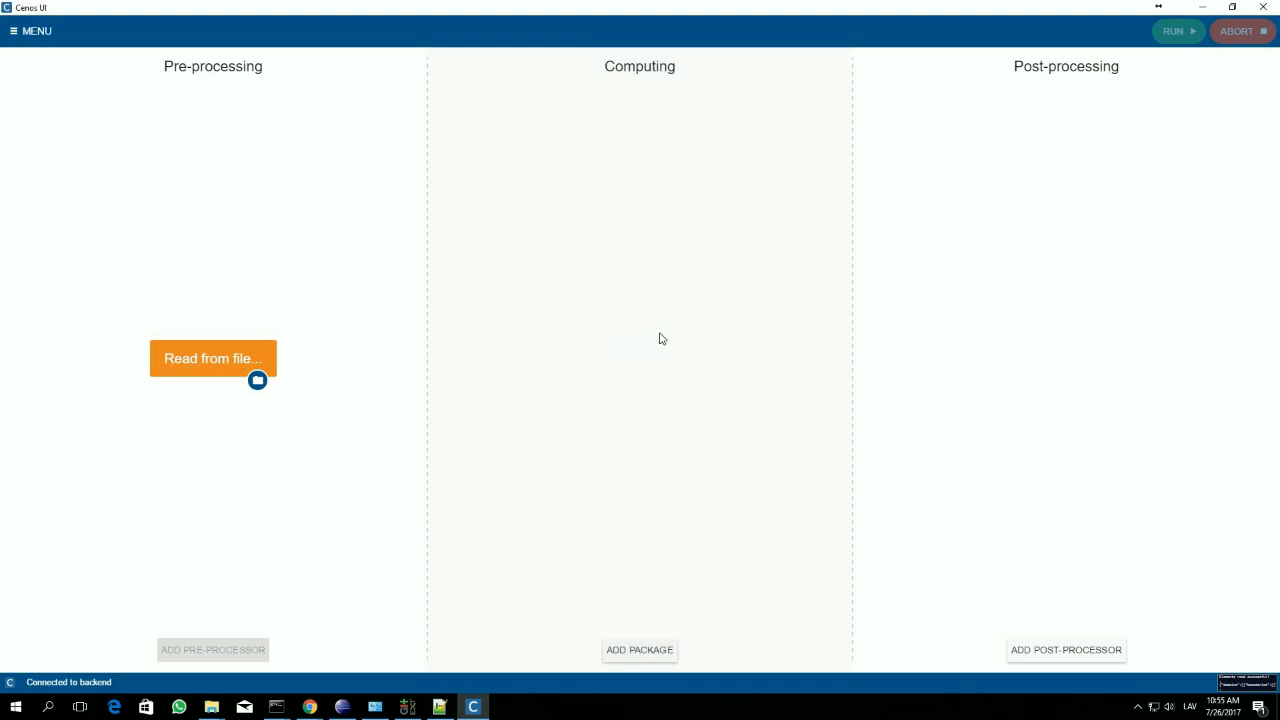
left_click(679, 382)
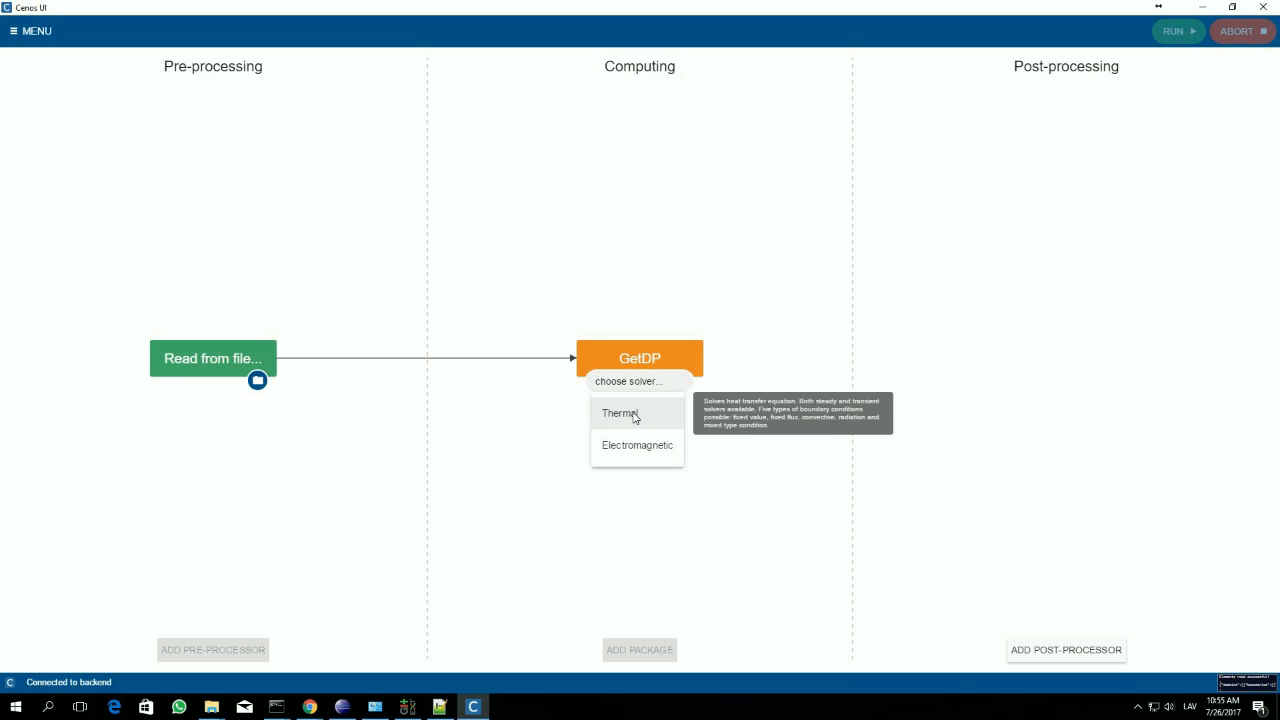
left_click(634, 415)
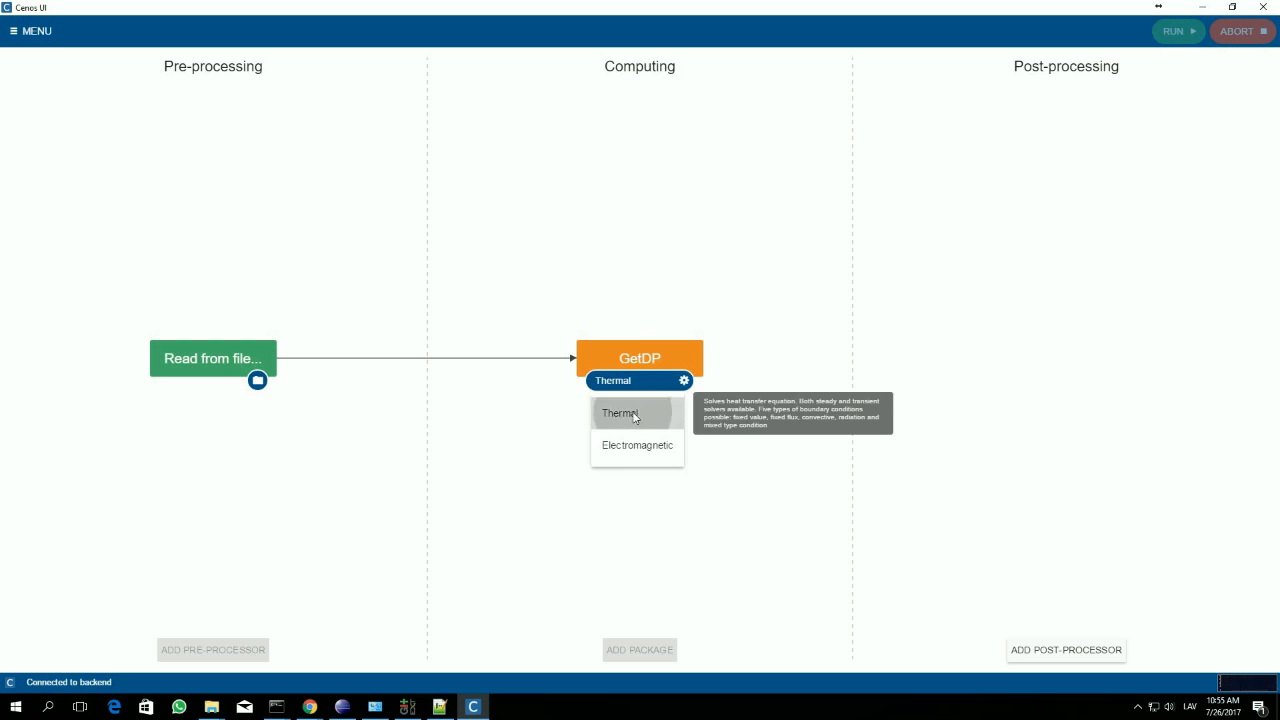
left_click(685, 381)
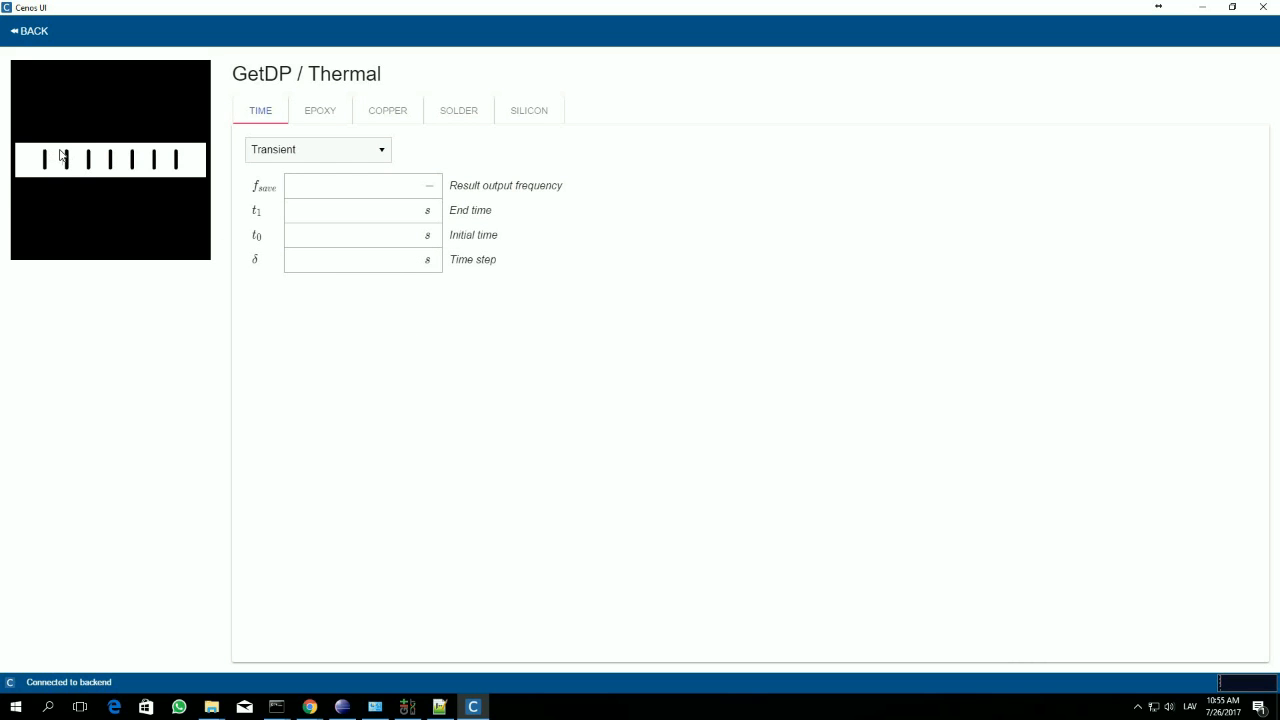
Step: Examine the PCB mesh in the 3D preview from several angles and at close range
left_click_drag(74, 183, 144, 205)
left_click_drag(16, 177, 151, 203)
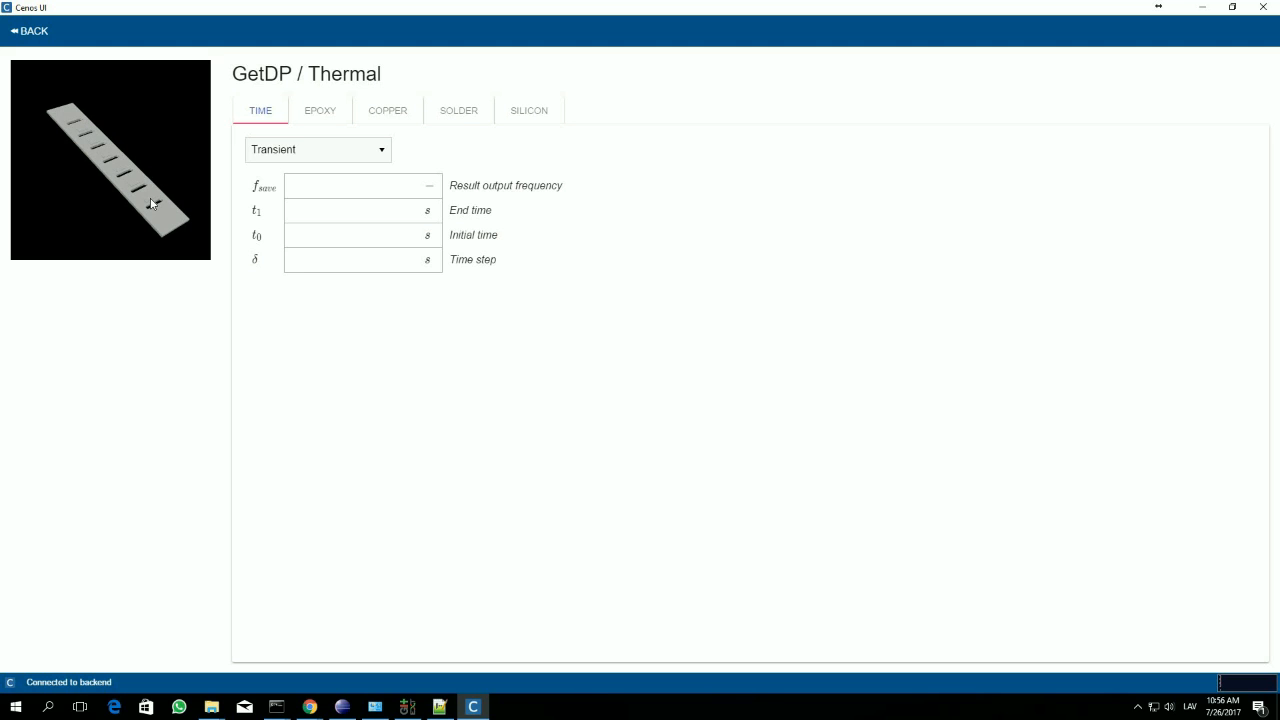
scroll(152, 206, "up", 5)
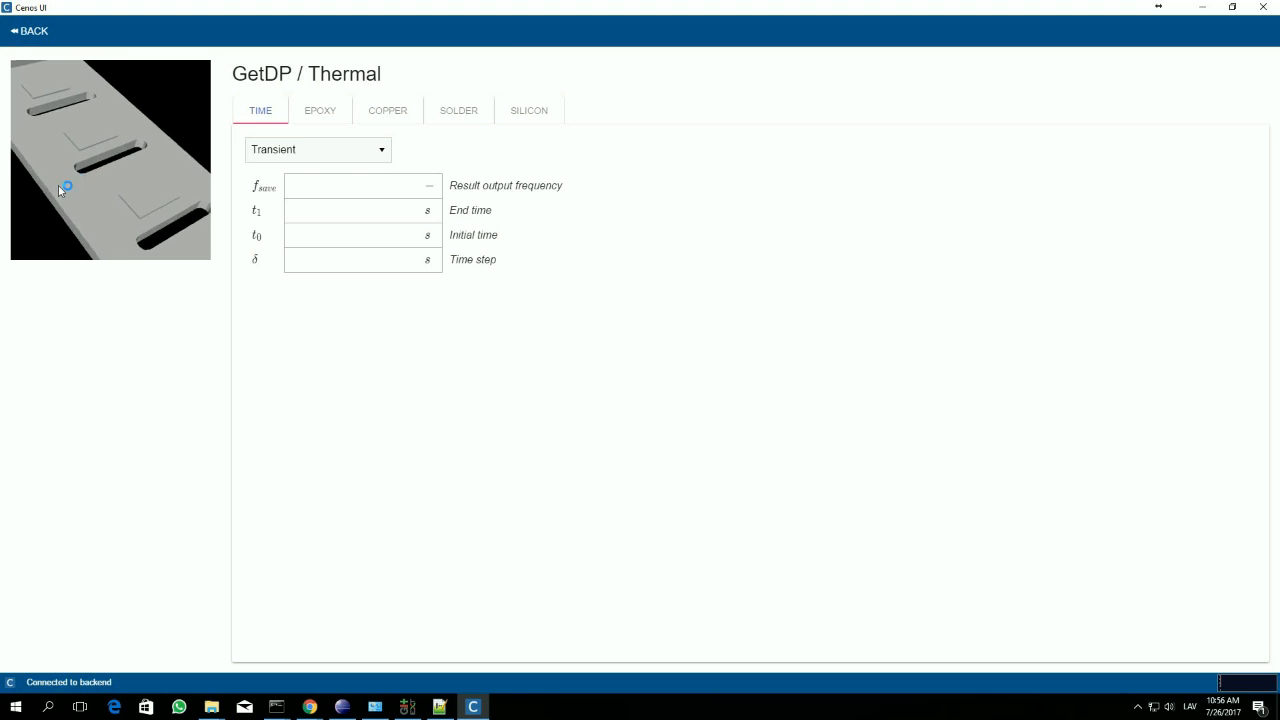
scroll(63, 221, "up", 3)
left_click_drag(63, 221, 274, 131)
left_click(257, 111)
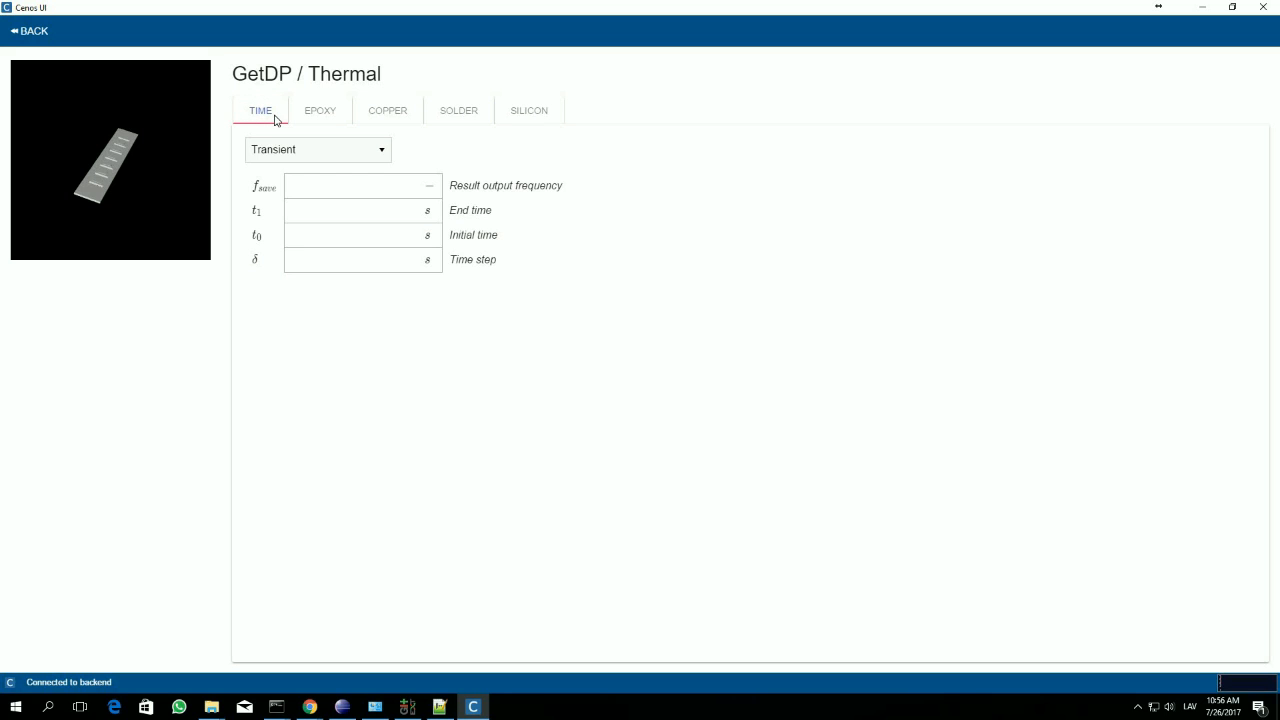
left_click(264, 113)
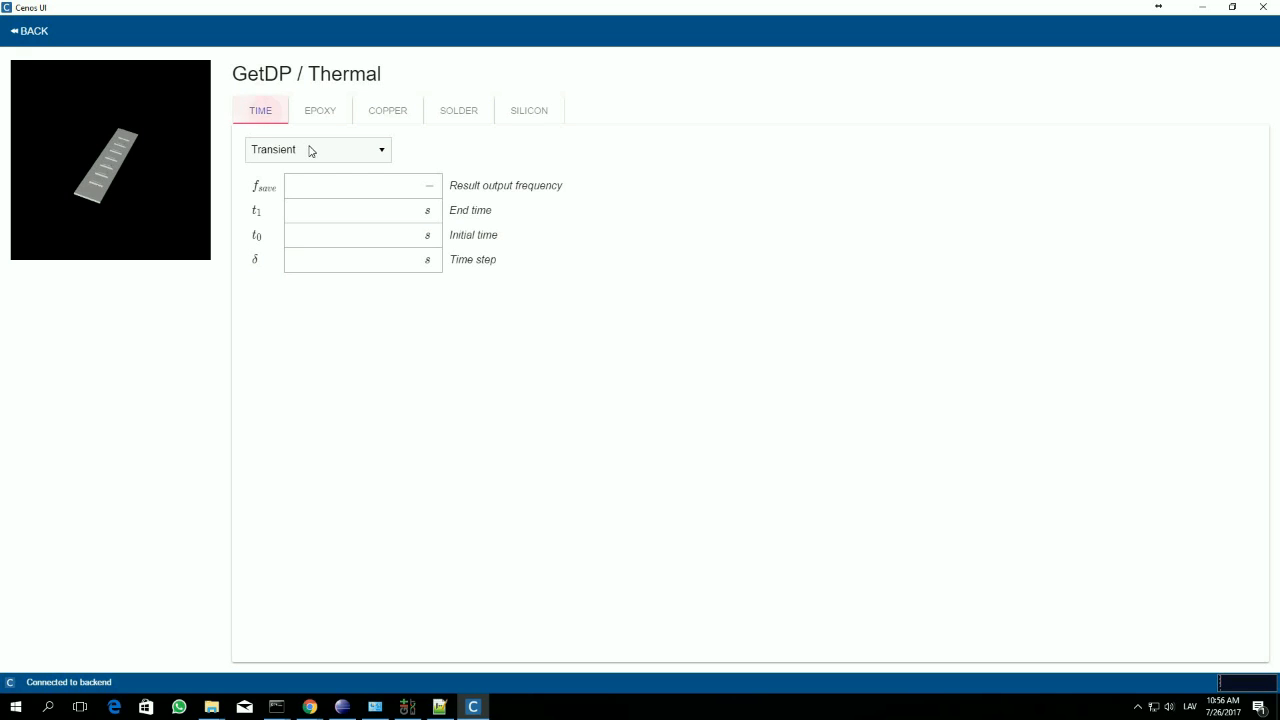
left_click(367, 151)
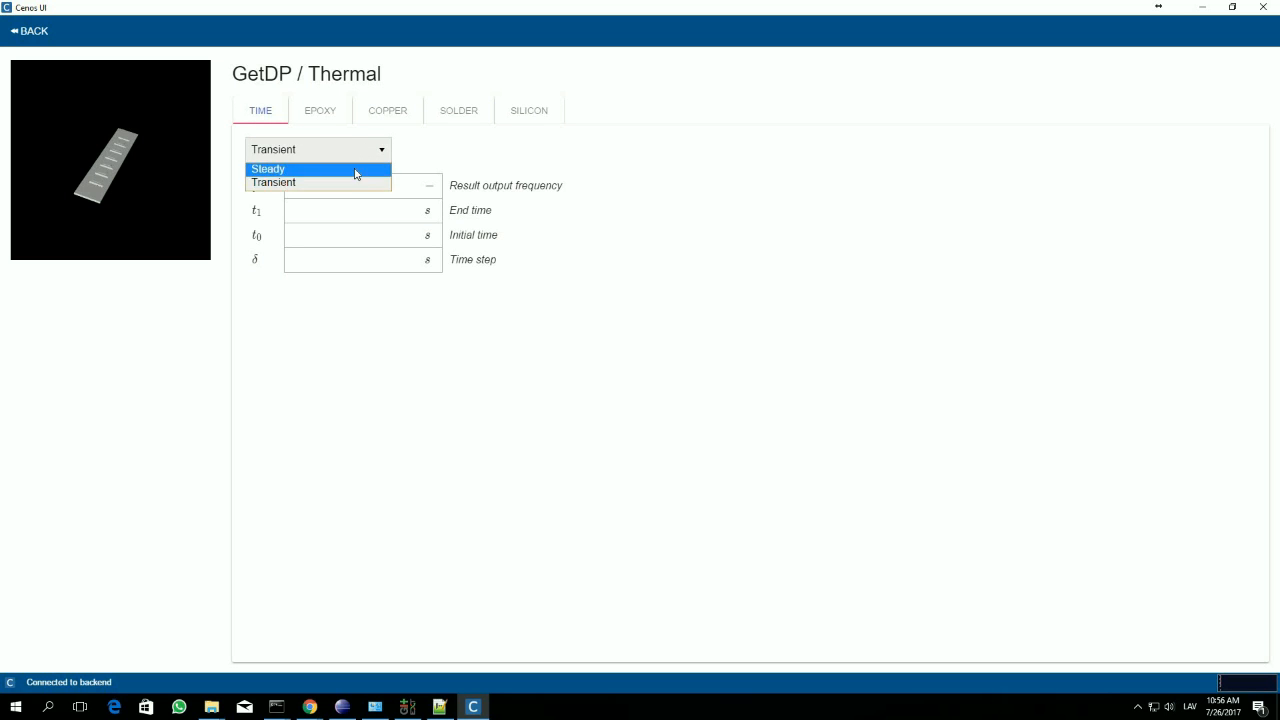
left_click(356, 170)
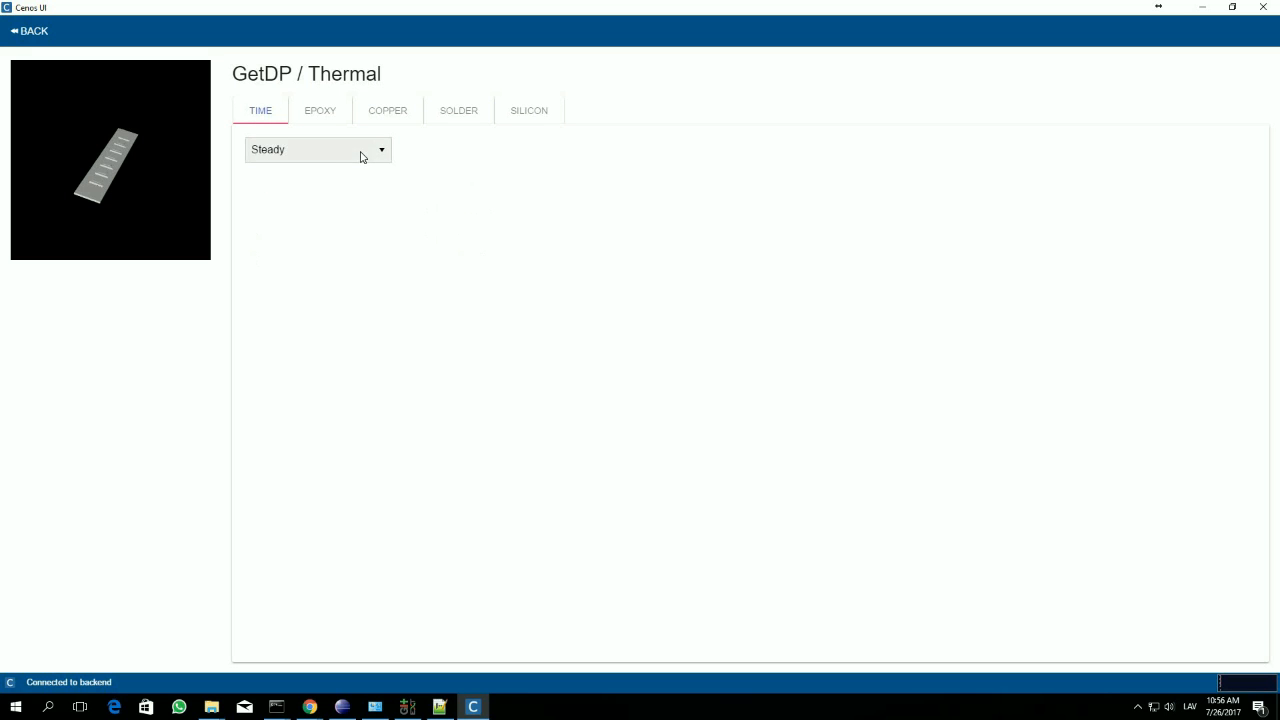
left_click(367, 151)
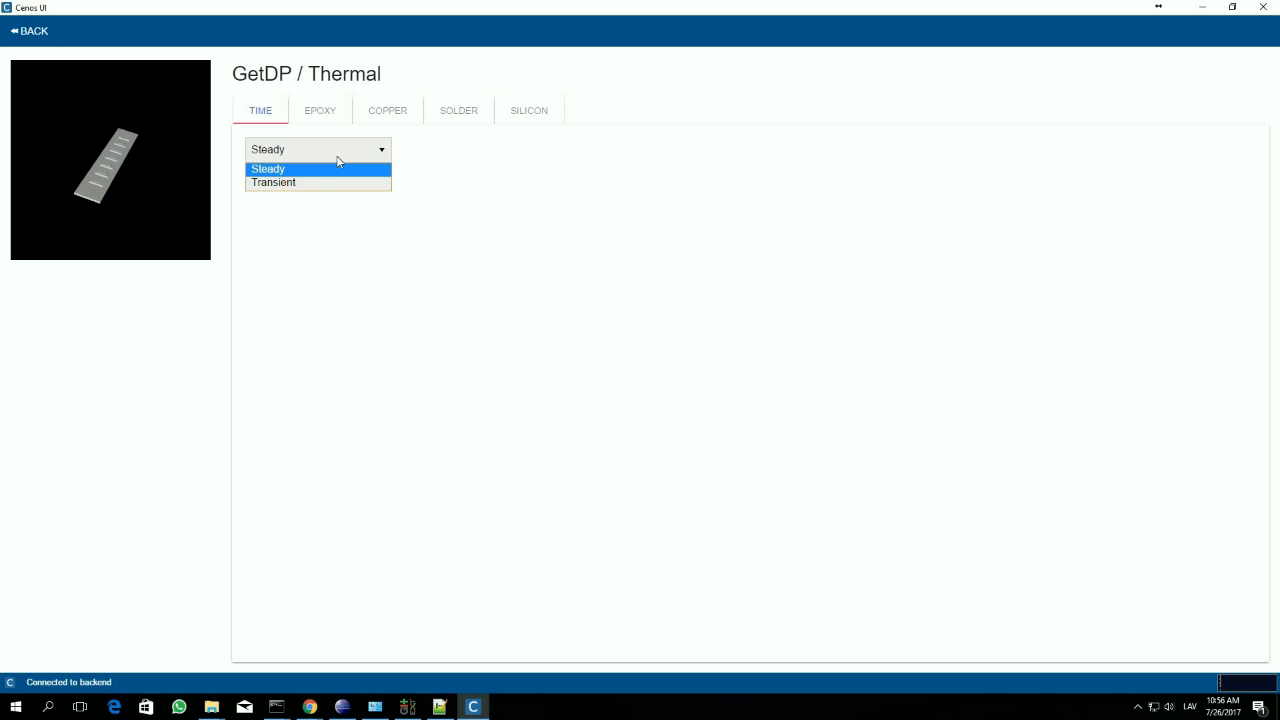
left_click(309, 185)
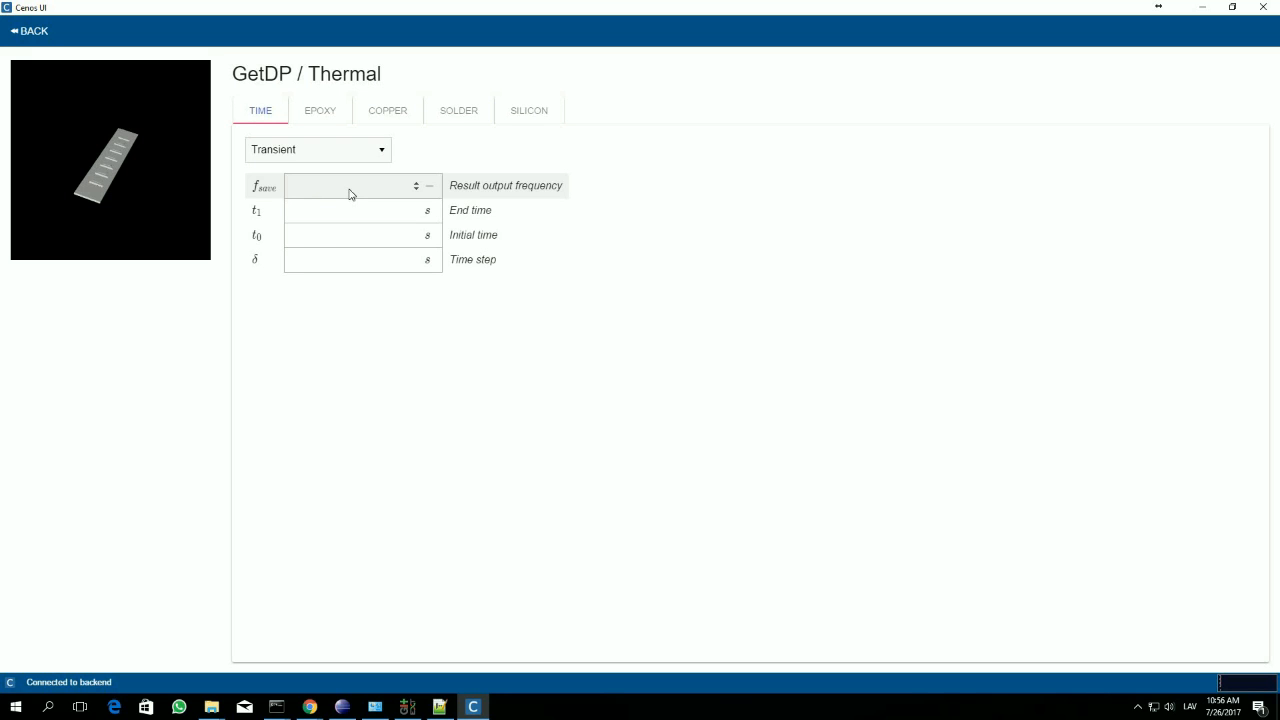
Step: Set the transient calculation to initial time 0 s, end time 120 s, time step 1 s and result output frequency 10
left_click(343, 193)
left_click(329, 235)
type("0")
left_click(321, 214)
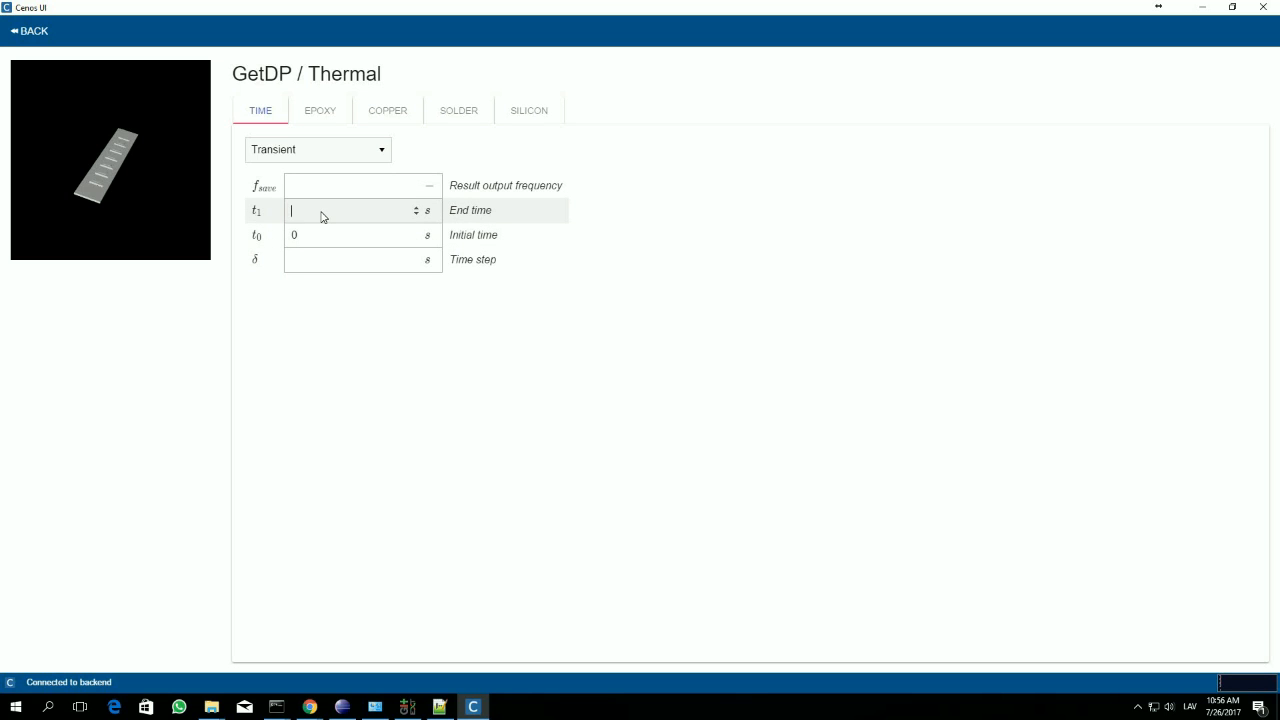
type("120")
left_click(304, 262)
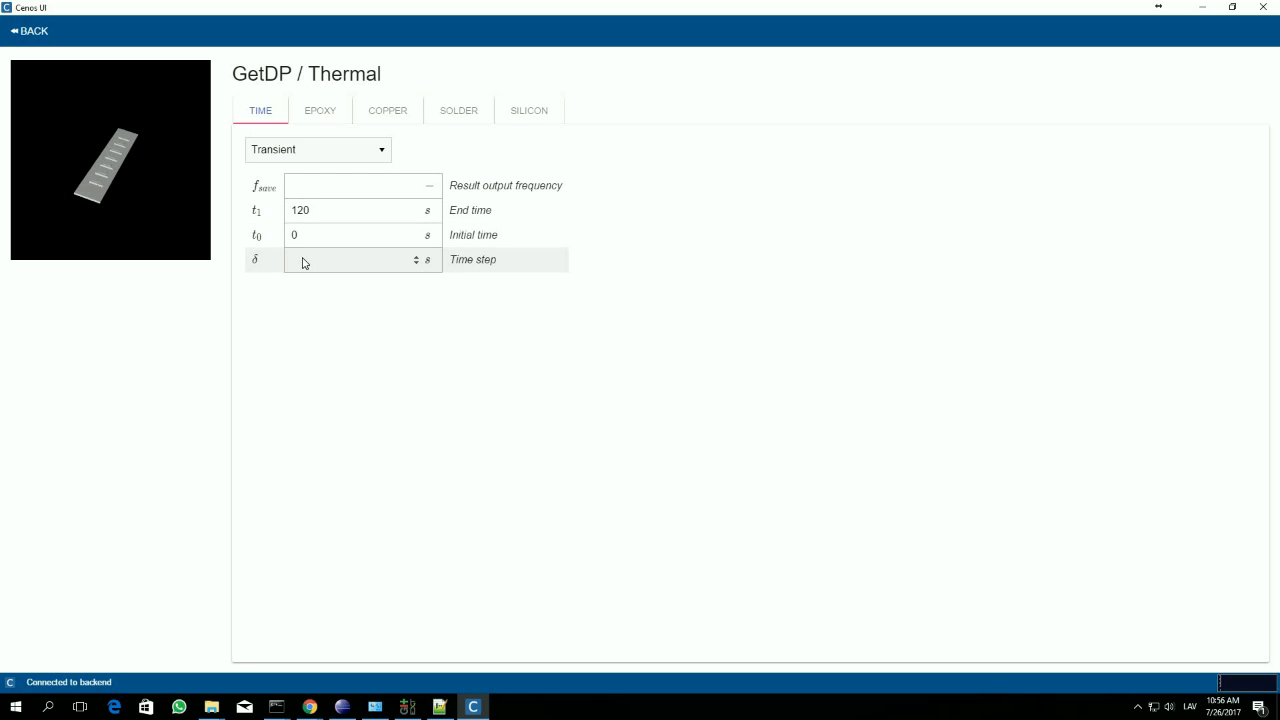
type("1")
left_click(310, 188)
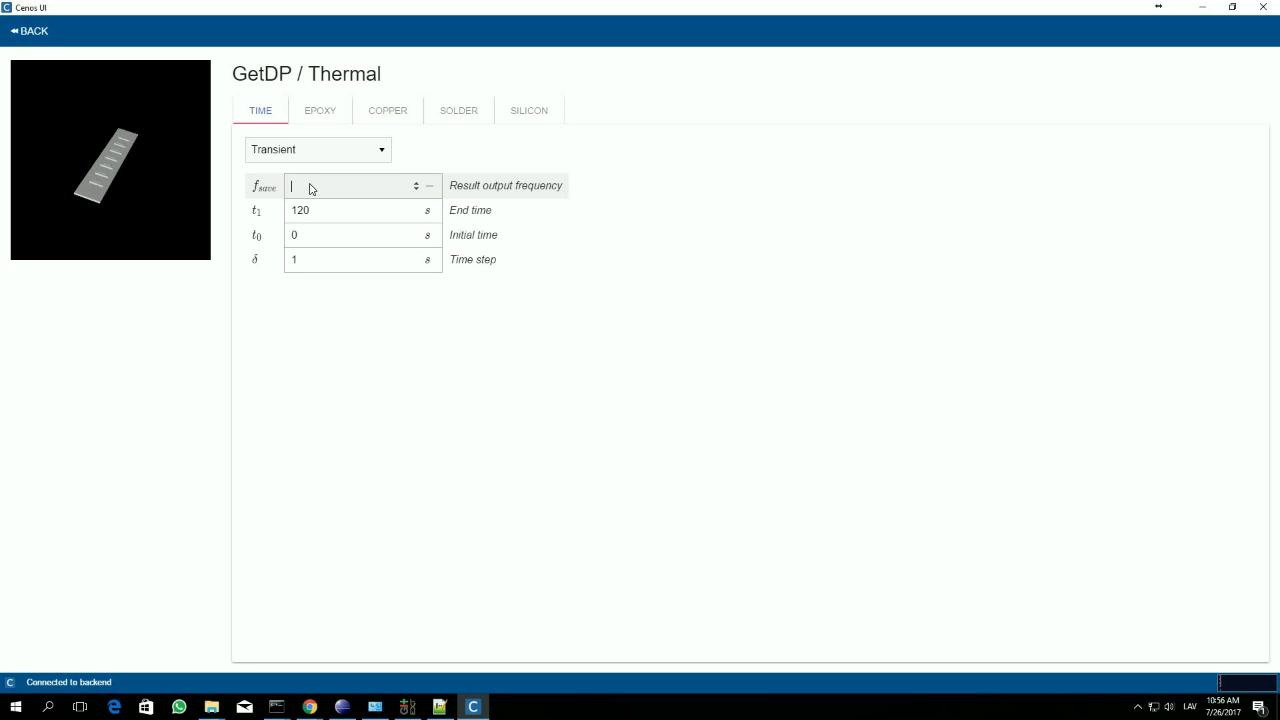
type("10")
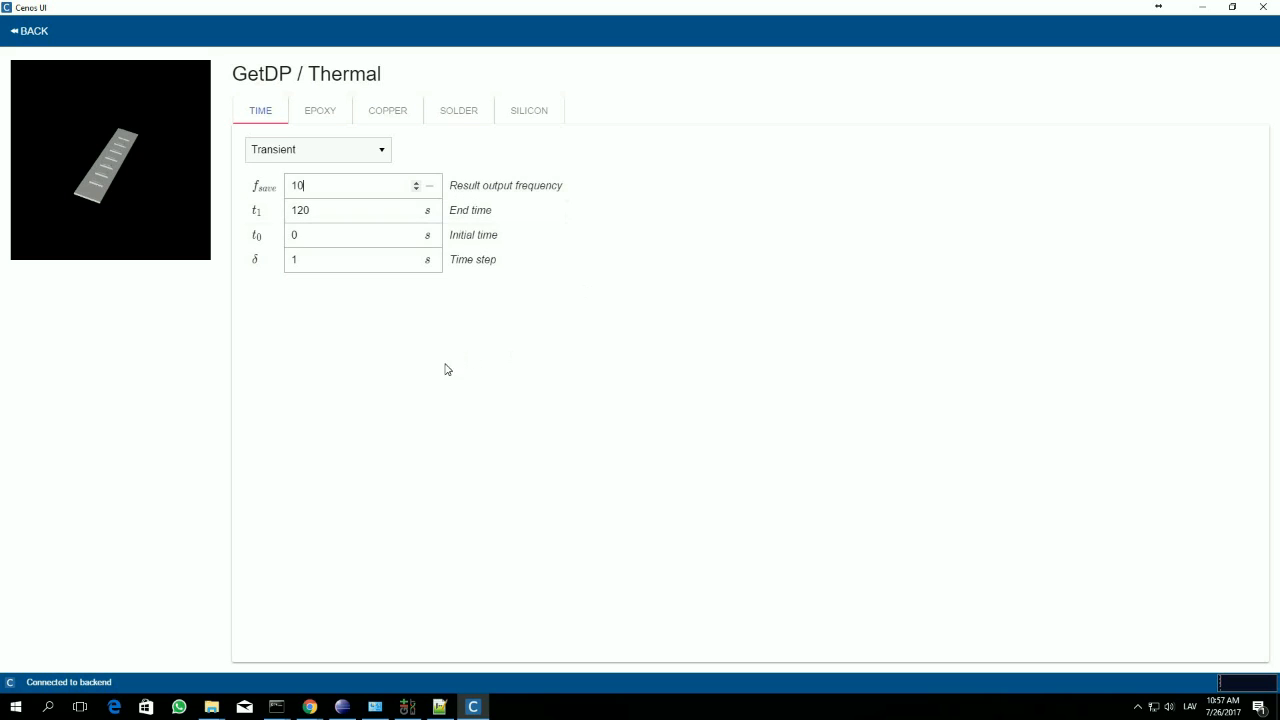
Step: Open the thermal settings of the epoxy domain
left_click(322, 111)
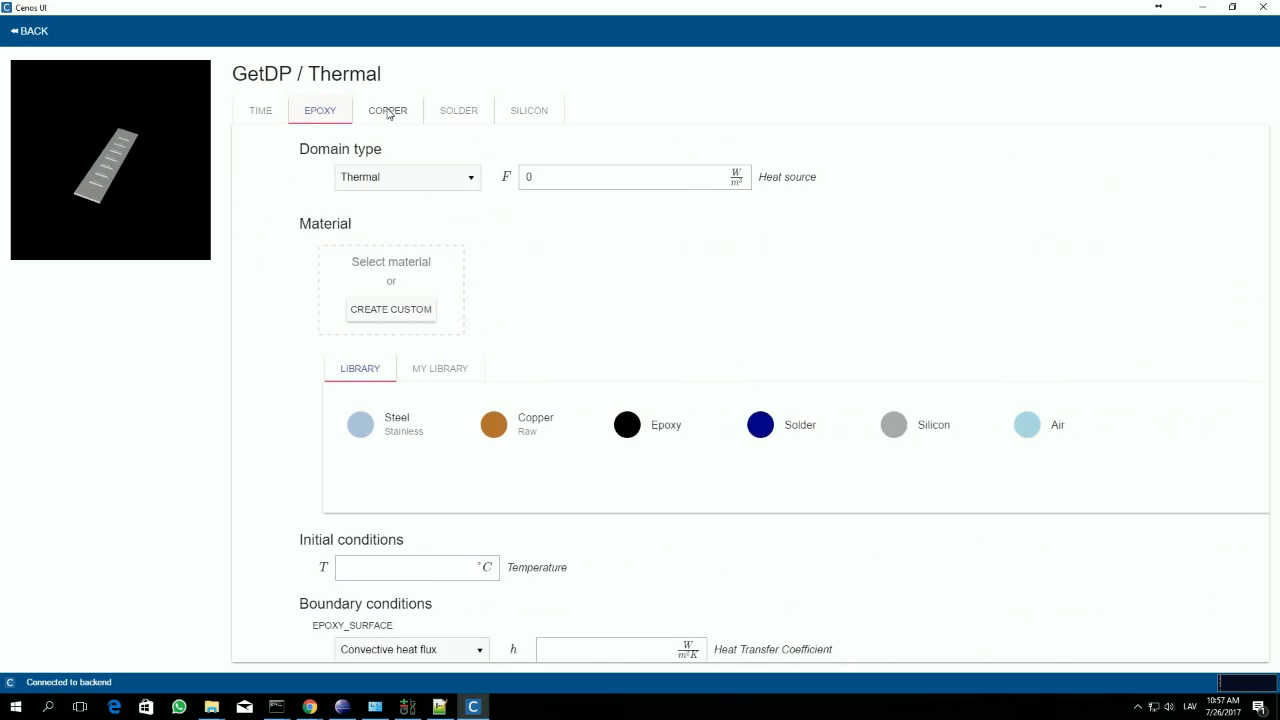
left_click(326, 114)
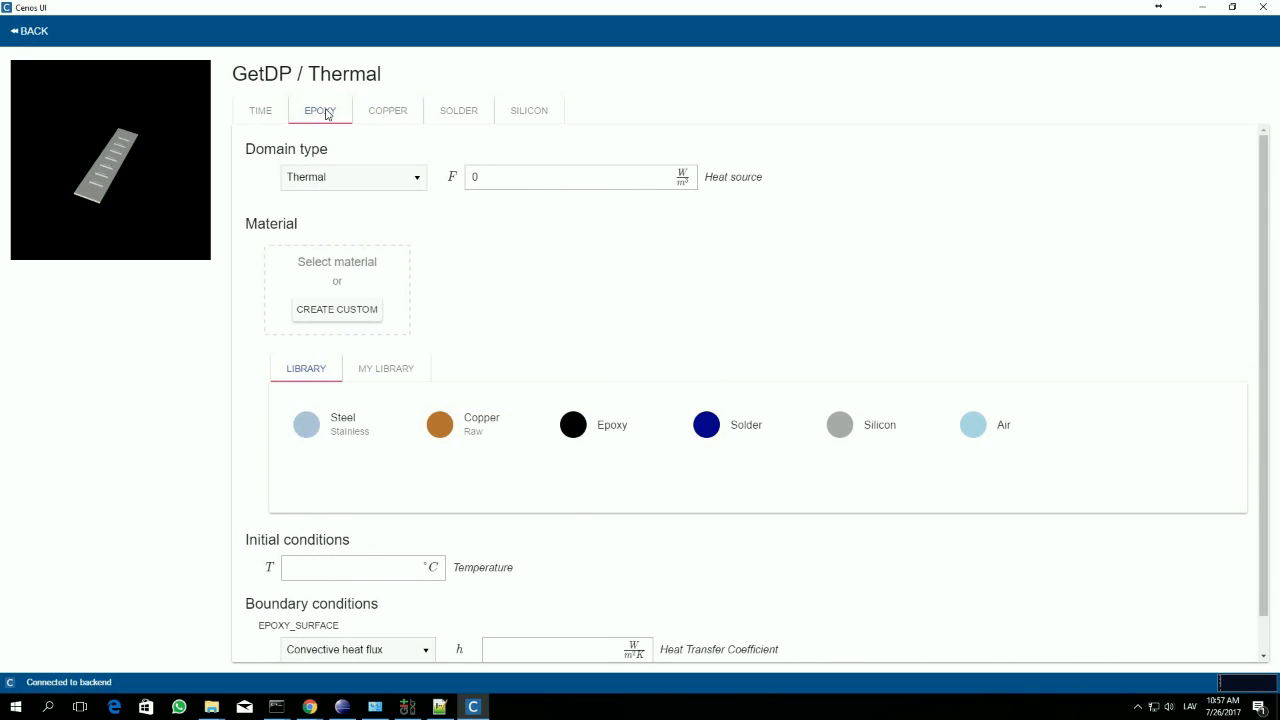
left_click(330, 114)
left_click(415, 180)
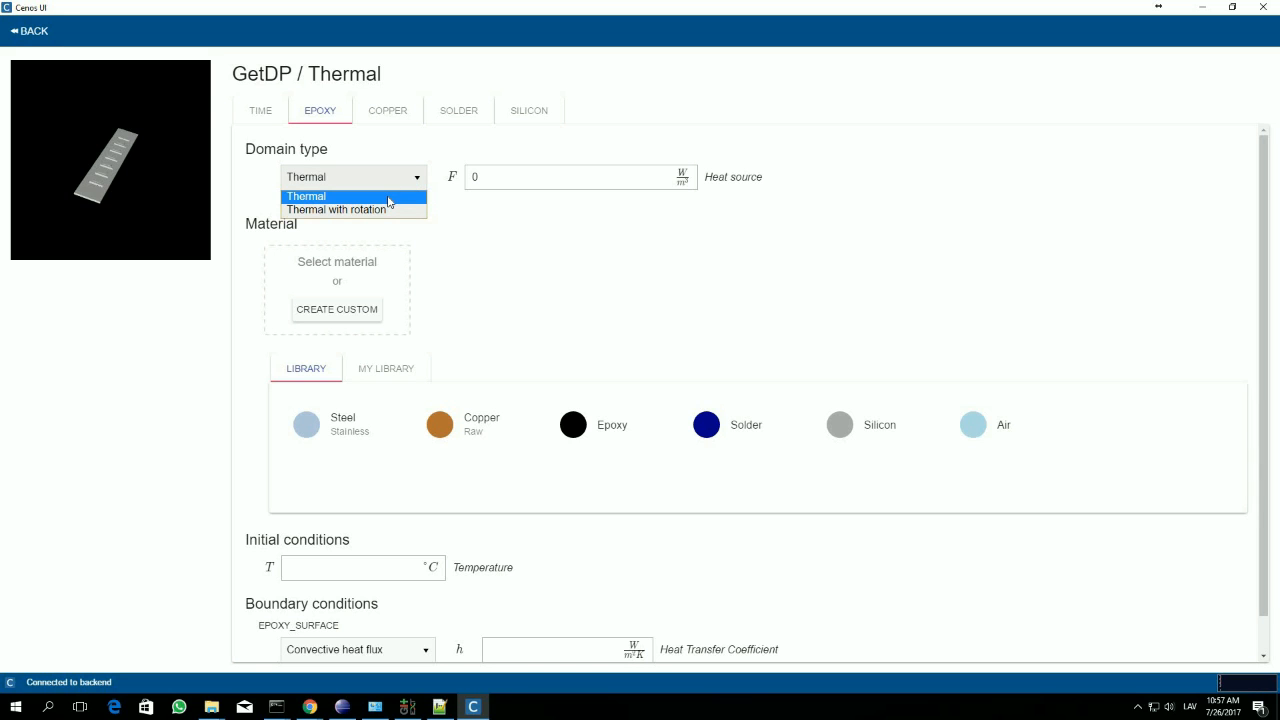
left_click(415, 209)
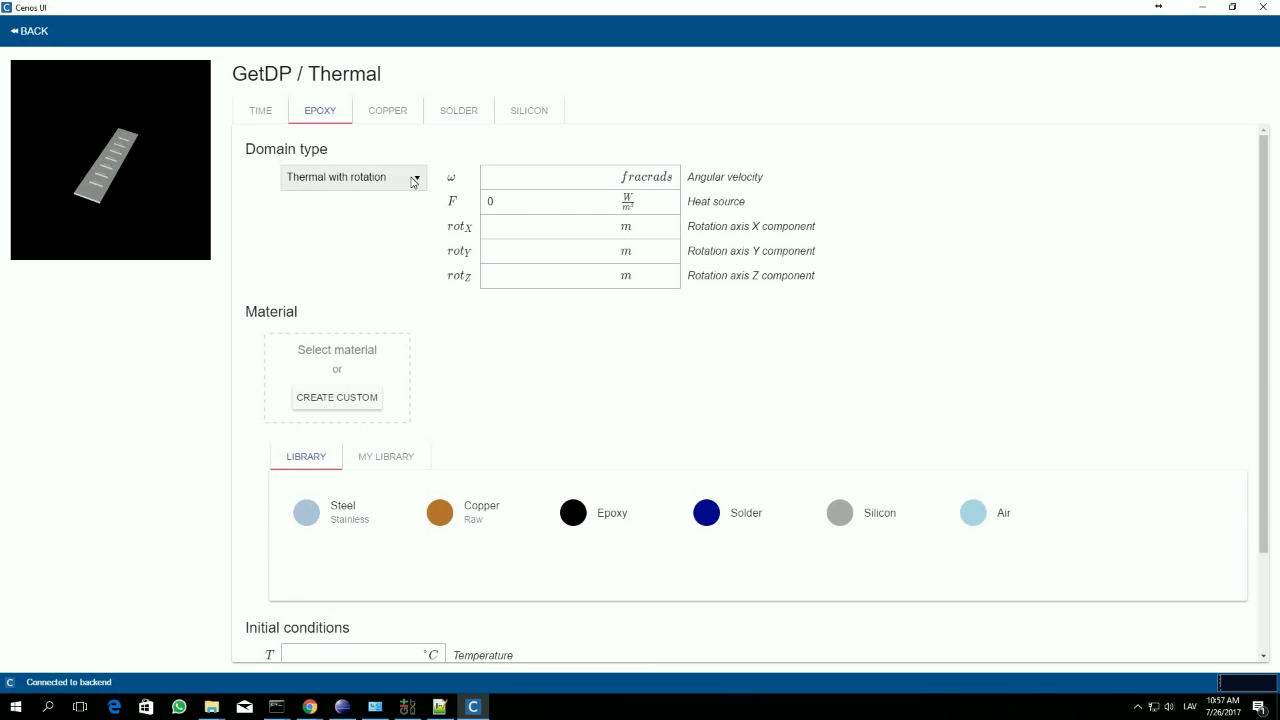
left_click(415, 180)
left_click(391, 195)
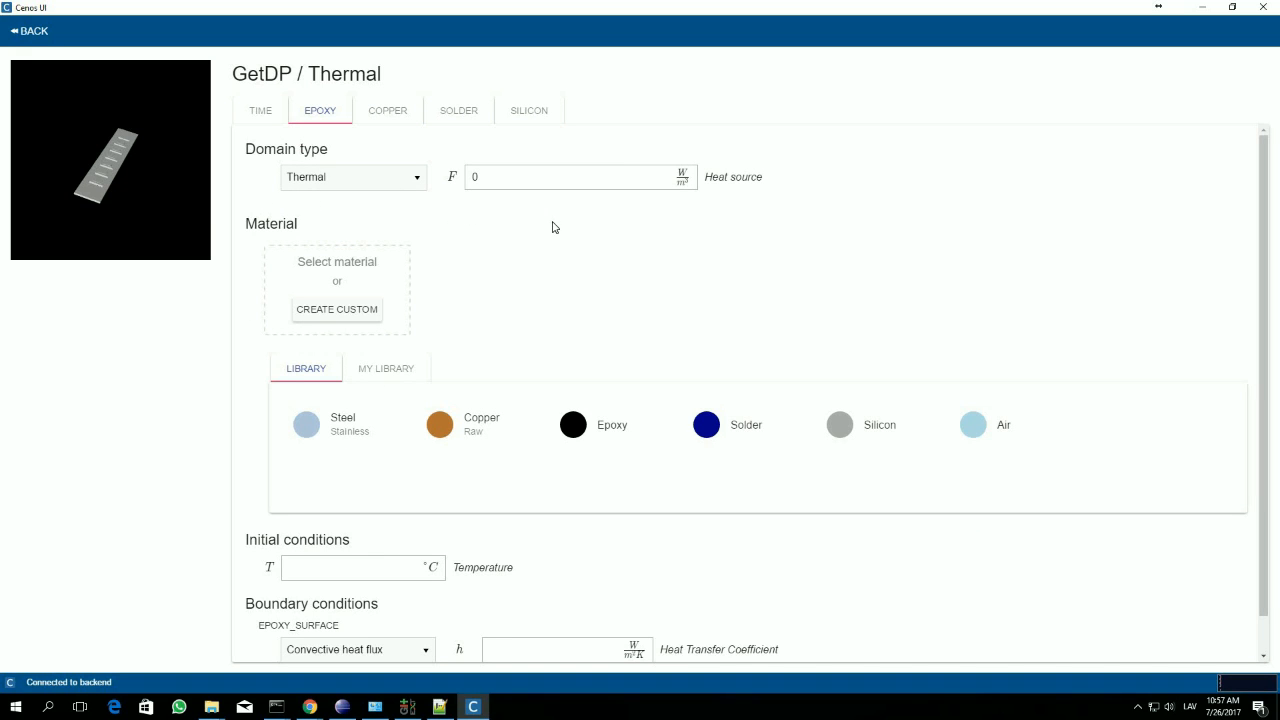
Step: Try several library materials on the epoxy domain, including Steel, Solder and Silicon, and finally assign Epoxy
left_click(506, 178)
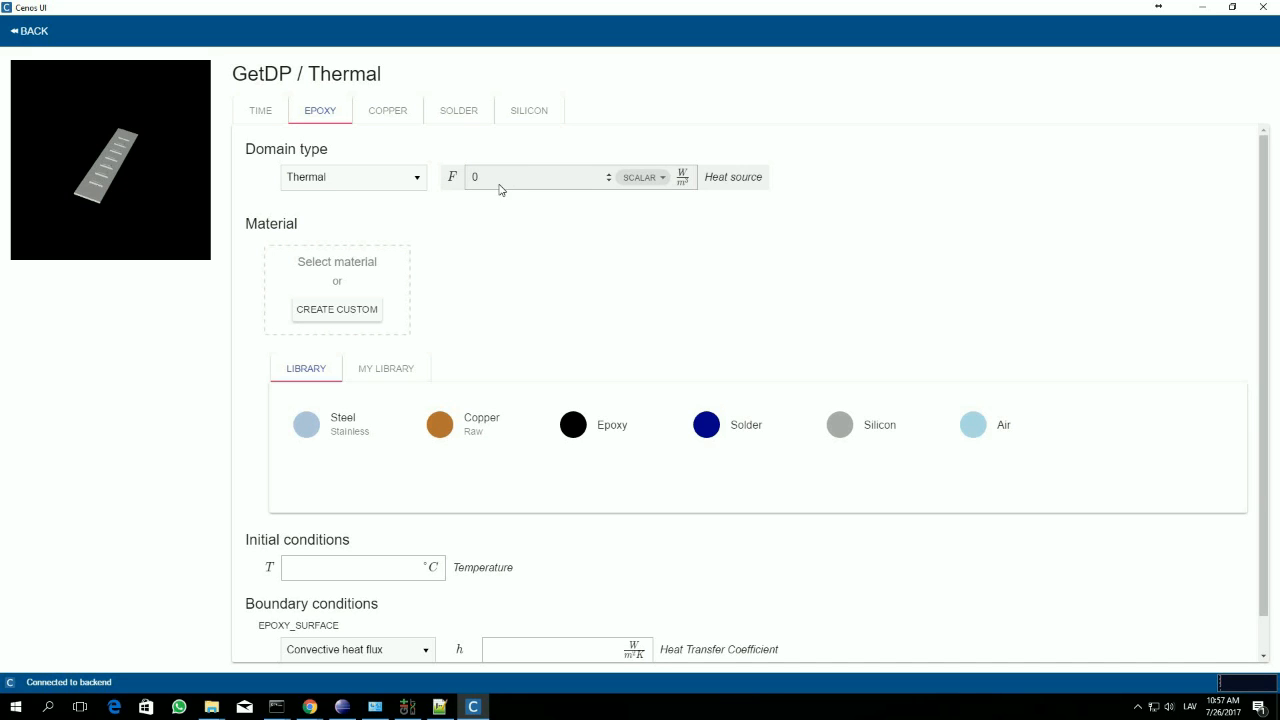
left_click(670, 294)
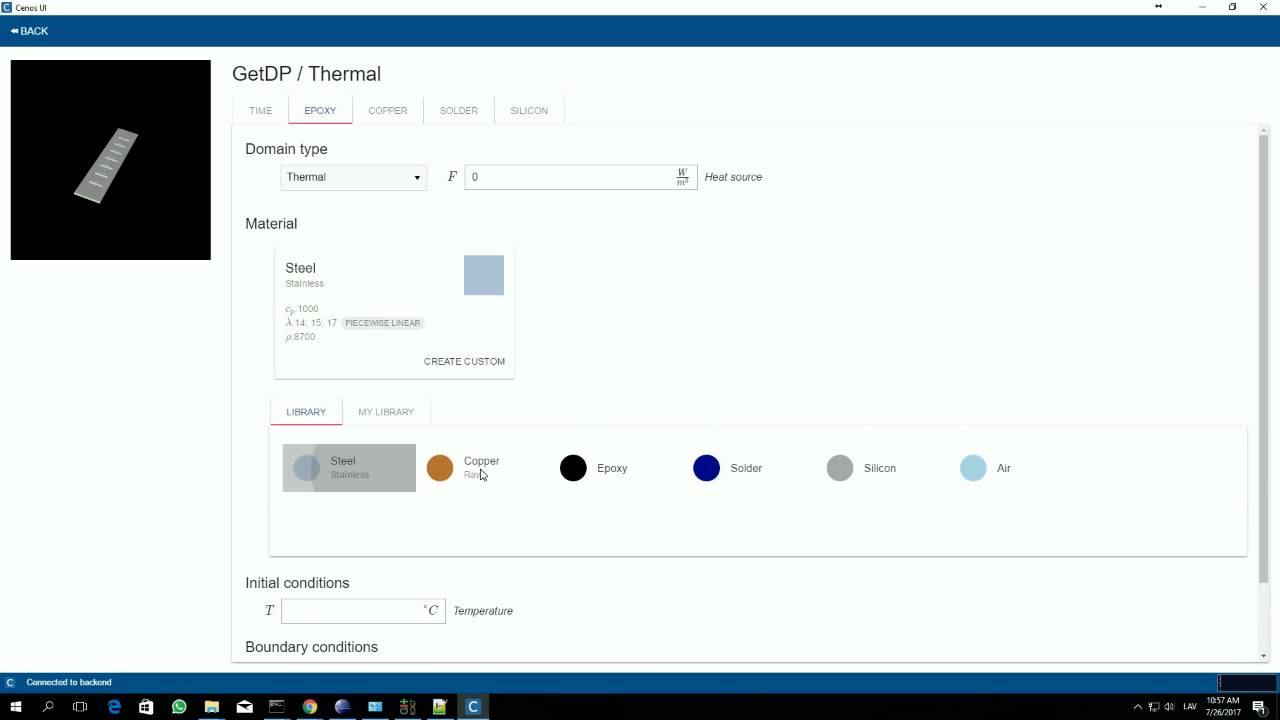
left_click(482, 474)
left_click(655, 478)
left_click(734, 473)
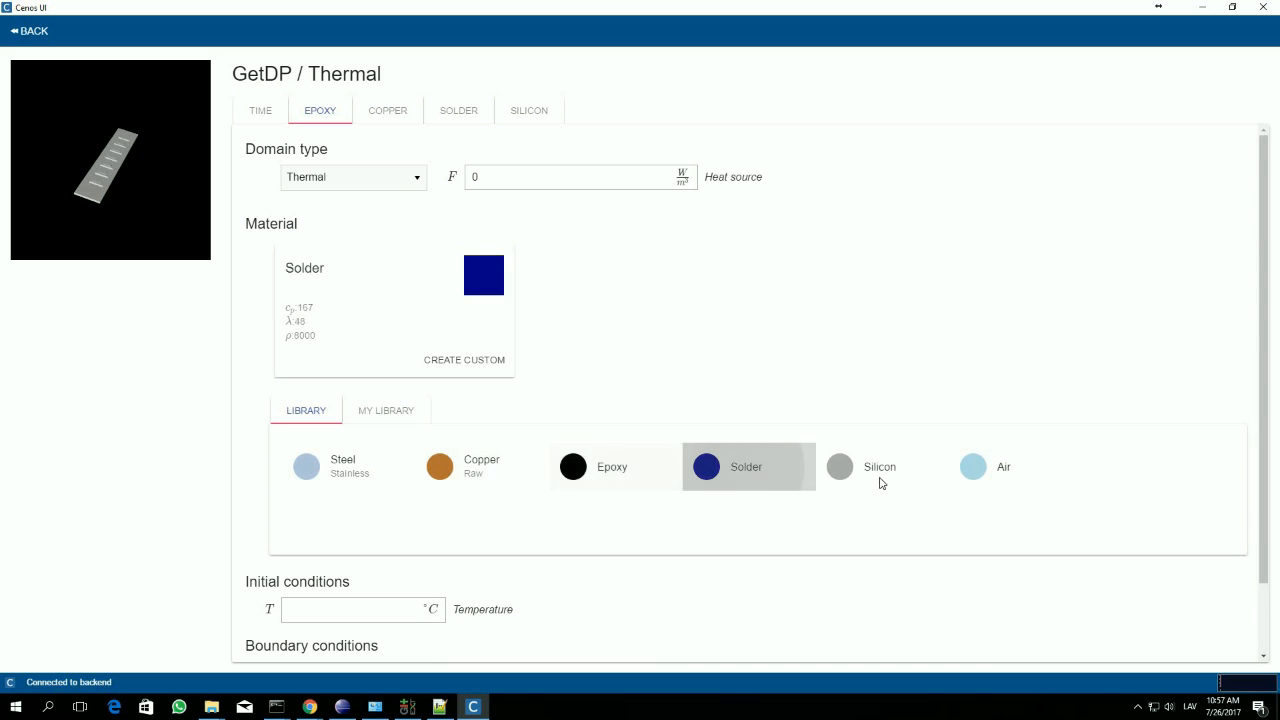
left_click(880, 479)
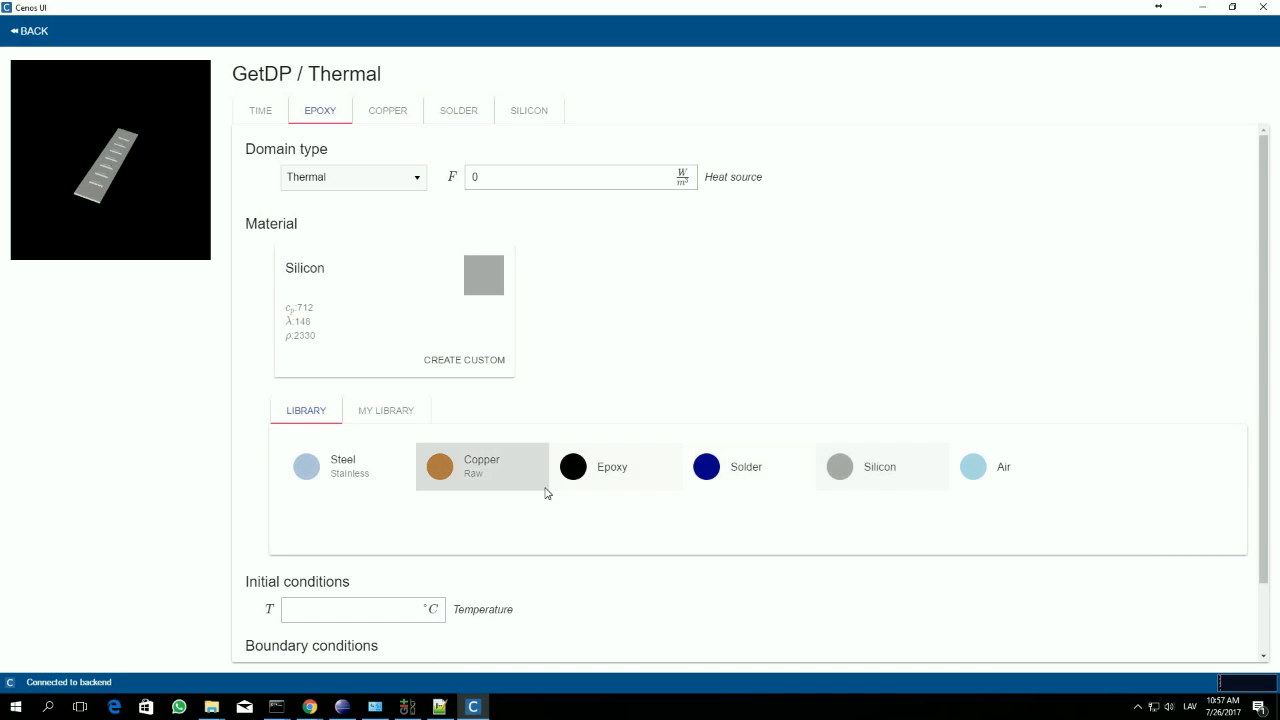
left_click(603, 474)
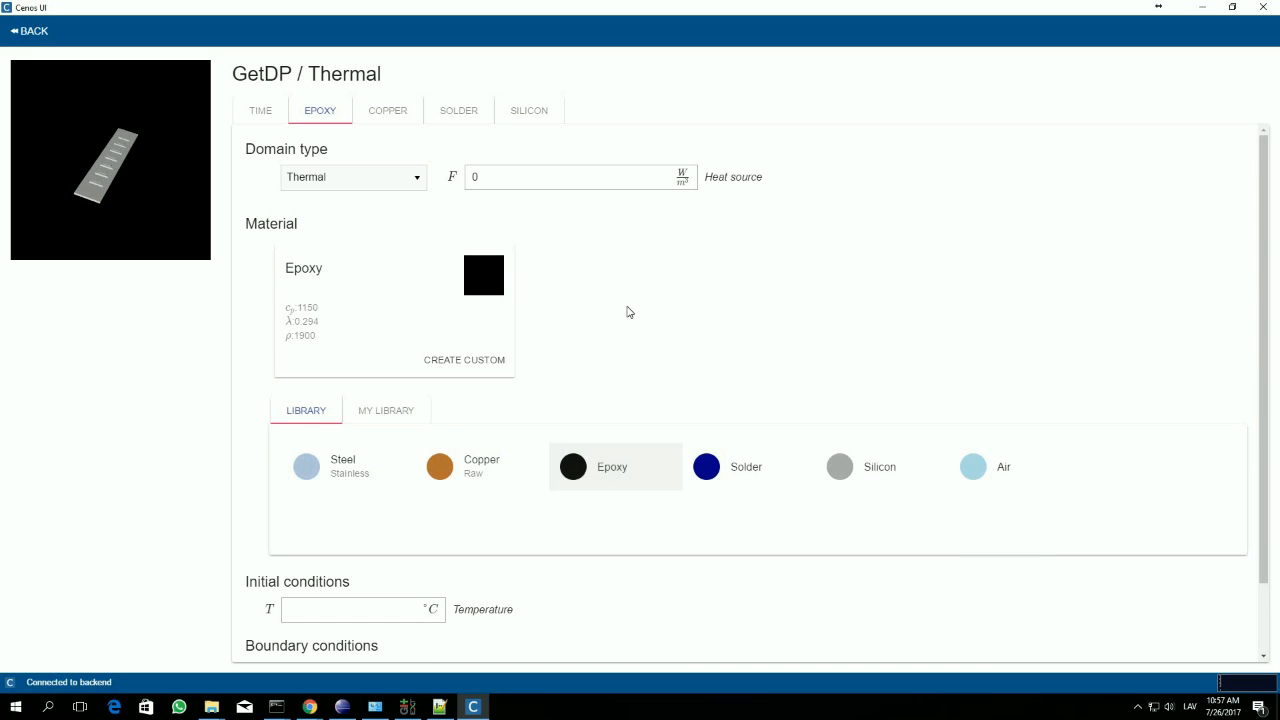
Step: Create a custom material from Epoxy for the epoxy domain and name it epoxy2
scroll(306, 251, "down", 1)
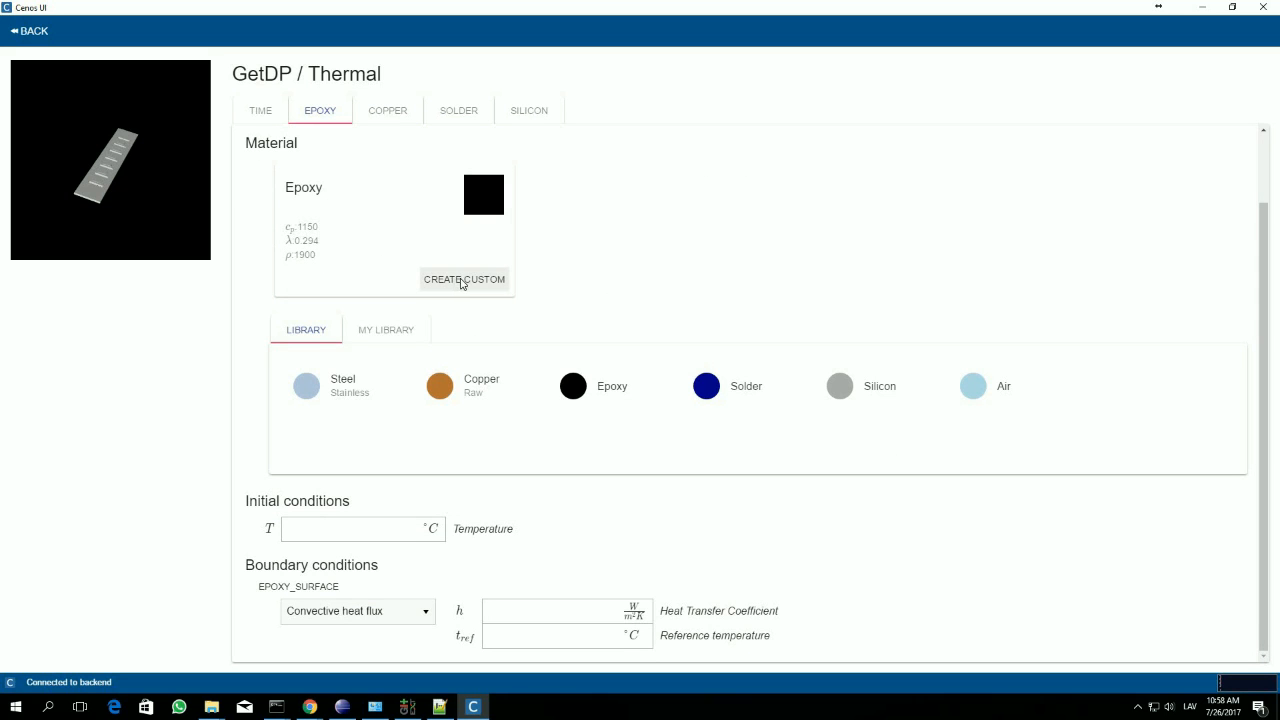
left_click(463, 280)
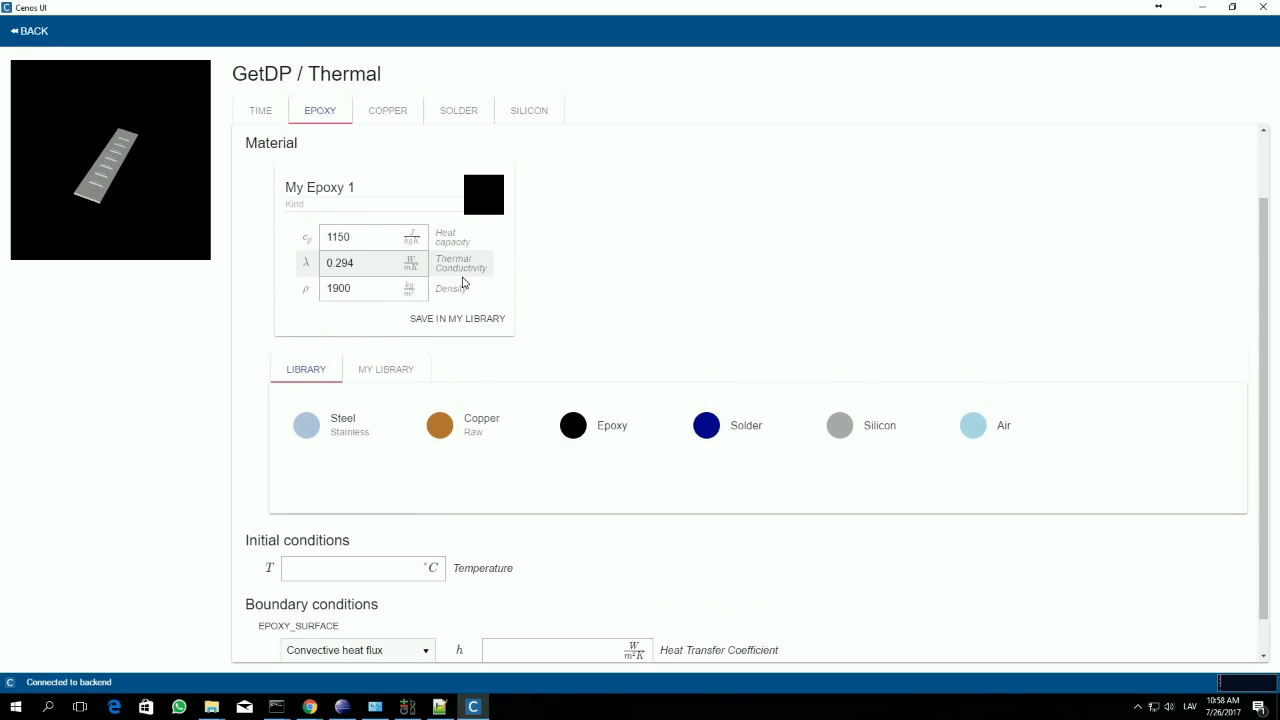
left_click(336, 190)
triple_click(336, 190)
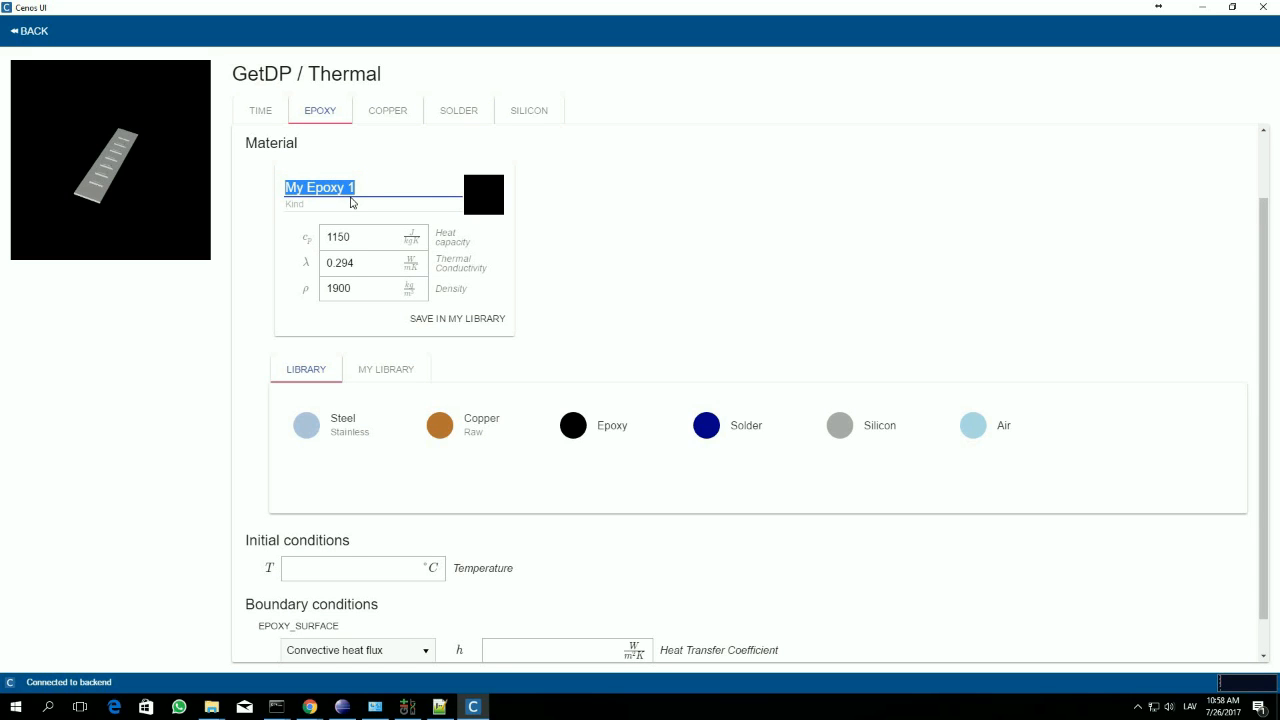
type("epoxy2")
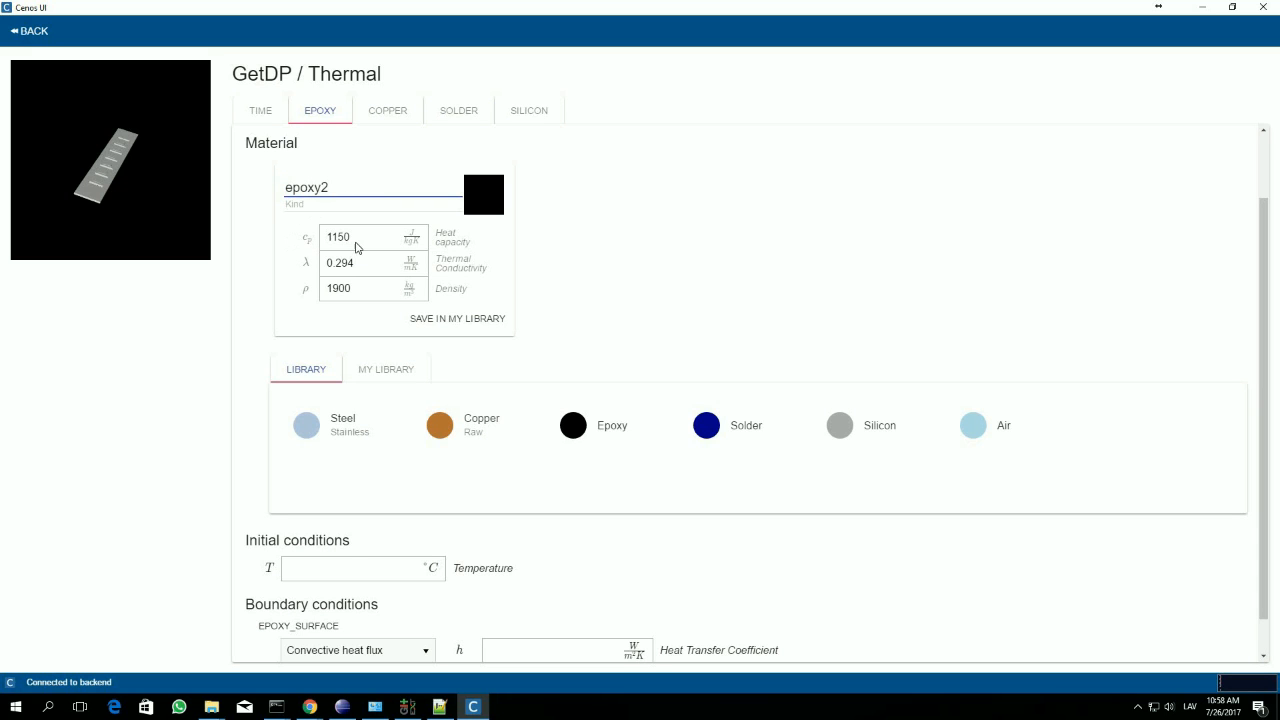
Step: Set the density of the custom epoxy2 material to 1950 kg/m³
left_click(358, 244)
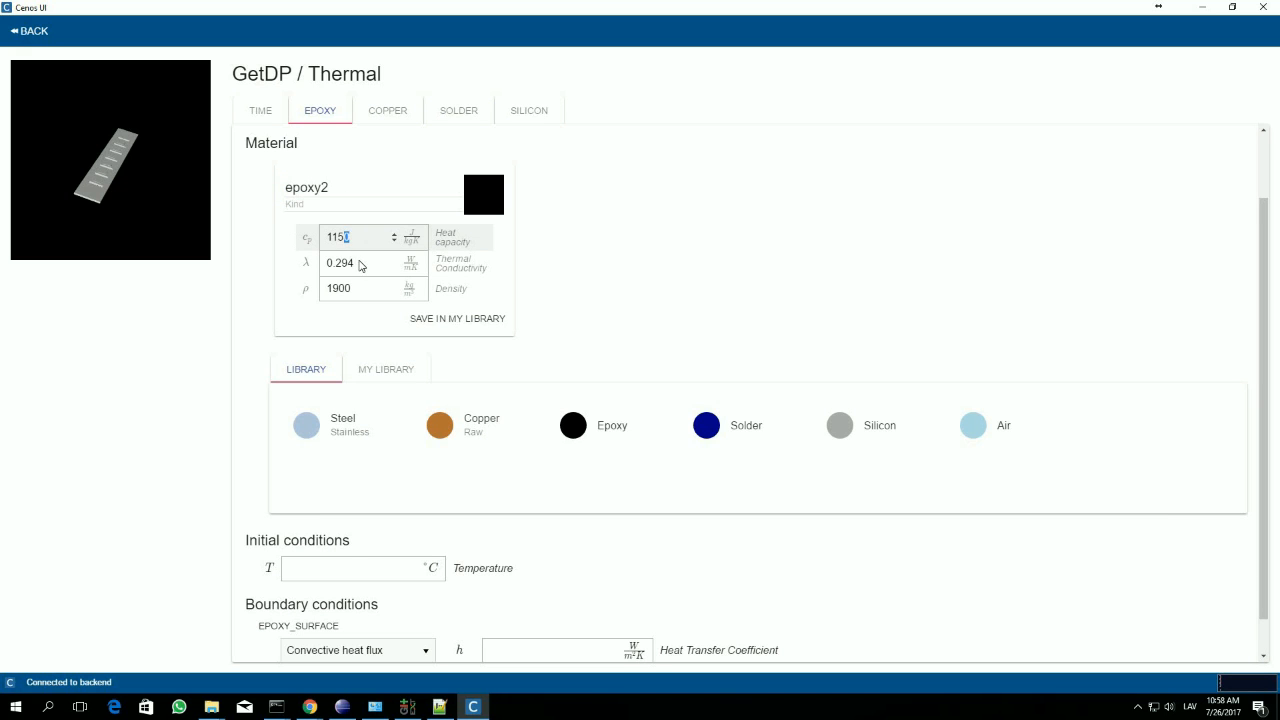
left_click(360, 263)
left_click_drag(352, 289, 344, 293)
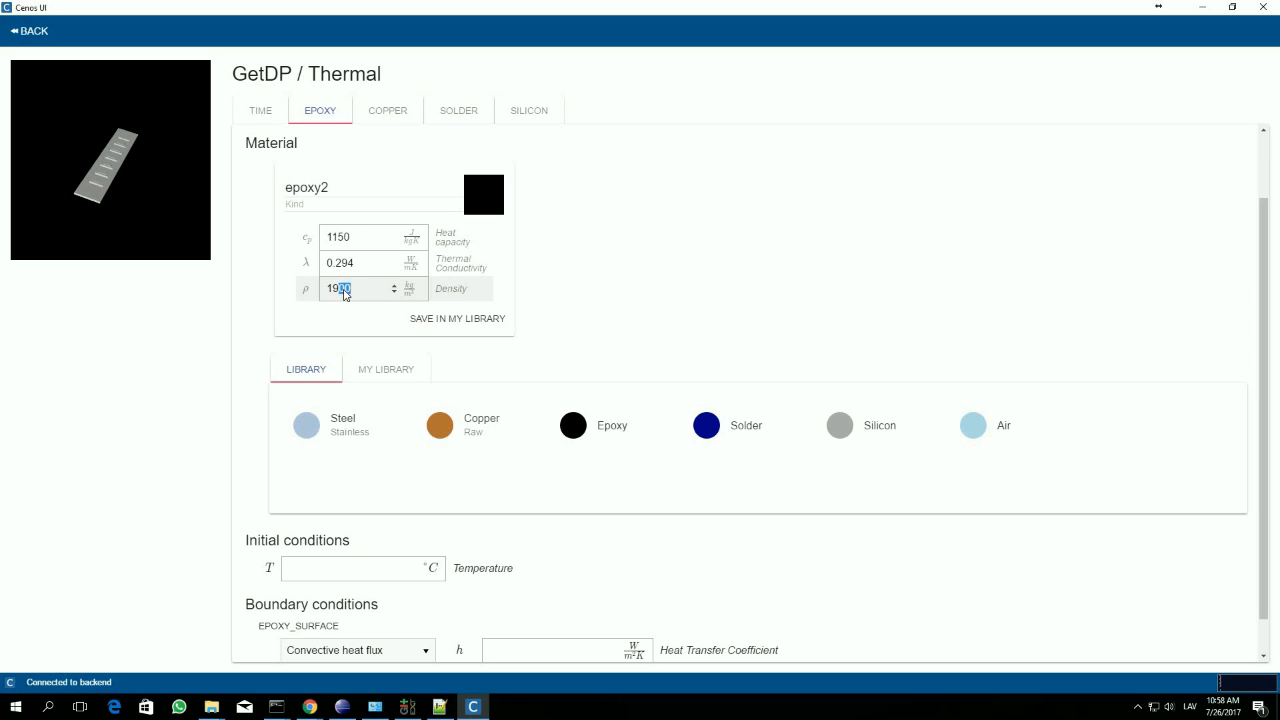
type("50")
left_click(599, 316)
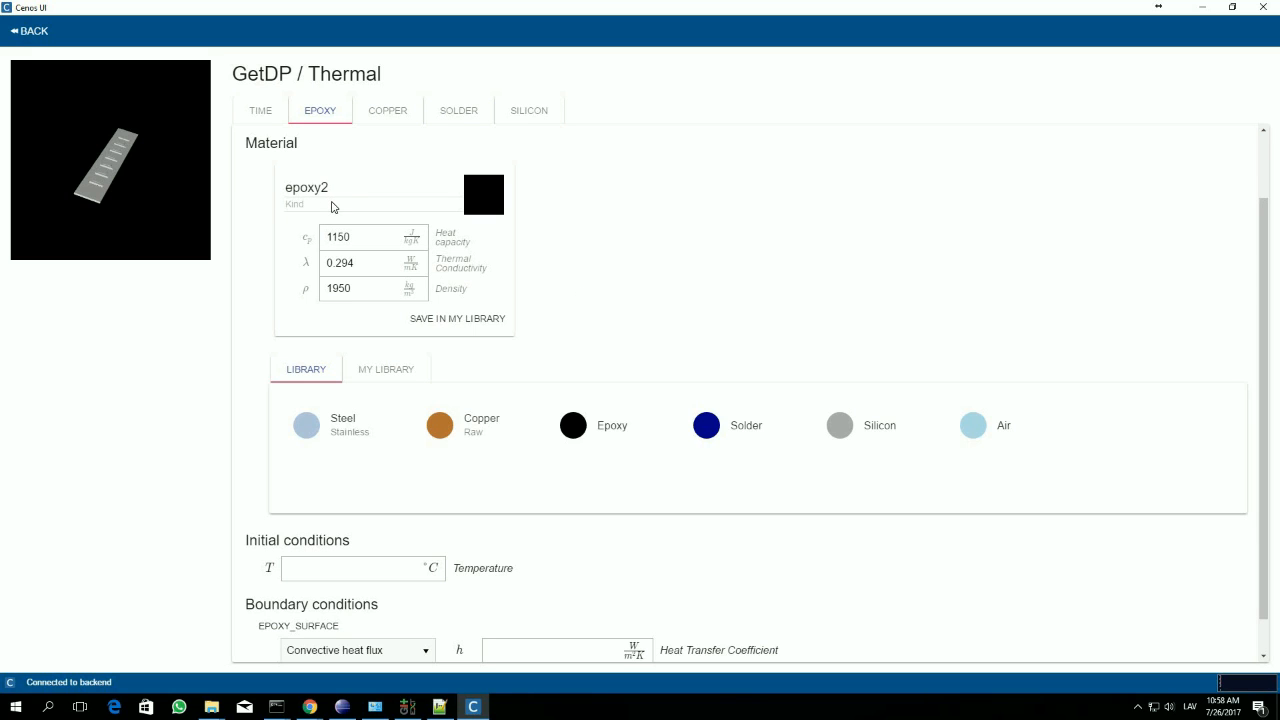
Step: Save the custom epoxy2 material in the personal material library
left_click(386, 372)
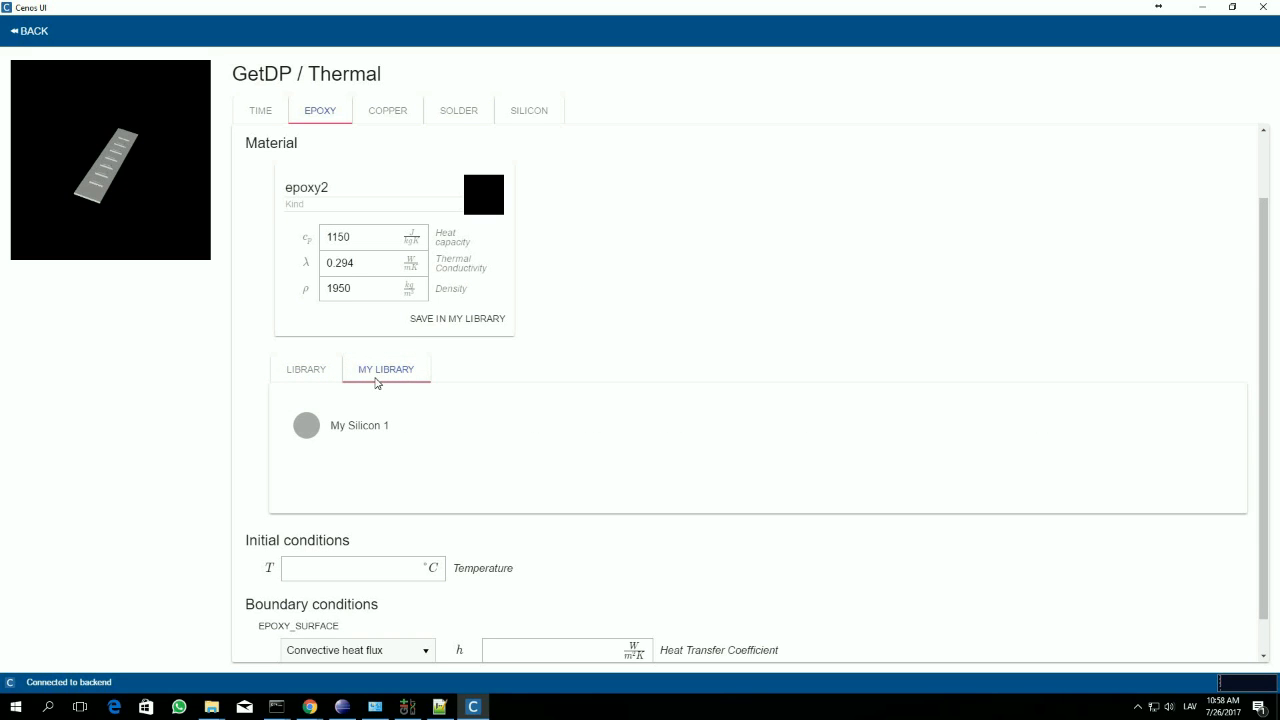
left_click(458, 320)
left_click(332, 332)
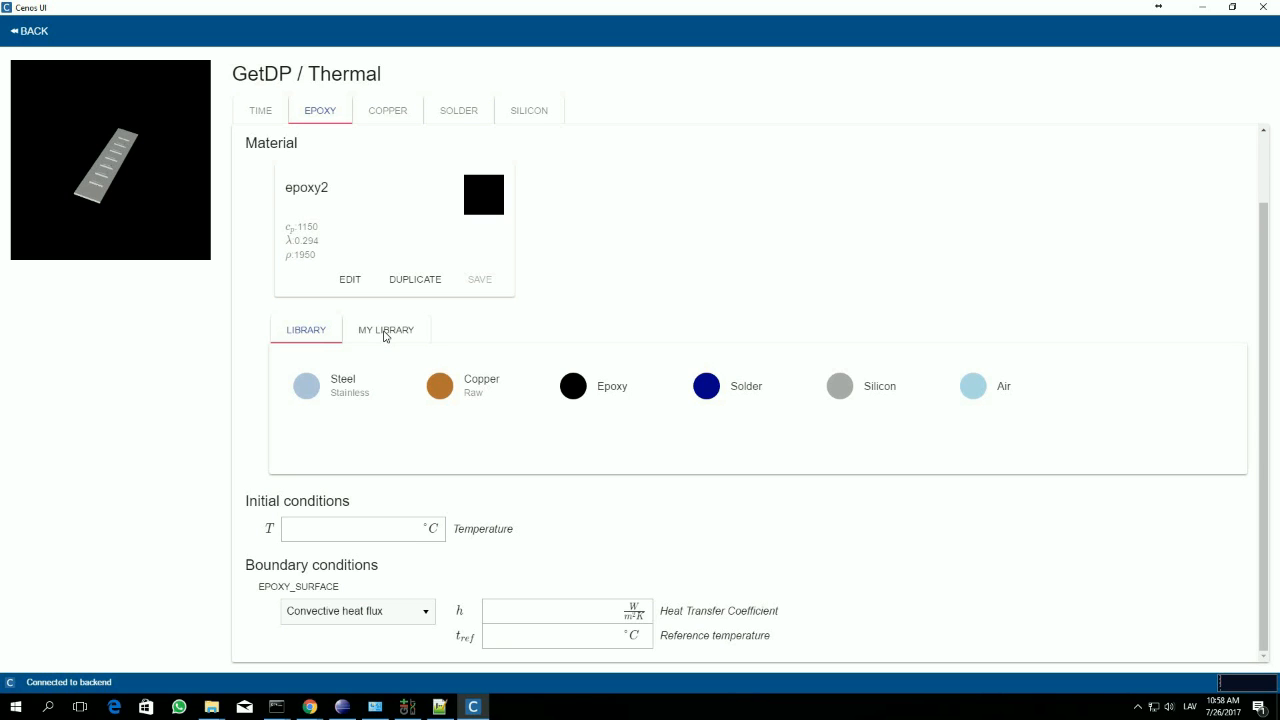
Step: Set the epoxy domain's initial temperature to 20 °C
left_click(333, 537)
type("20")
left_click(414, 616)
left_click(276, 595)
Step: Give EPOXY_SURFACE a convective heat flux with heat transfer coefficient 5 W/m²K and reference temperature 20 °C
left_click(367, 615)
left_click(367, 633)
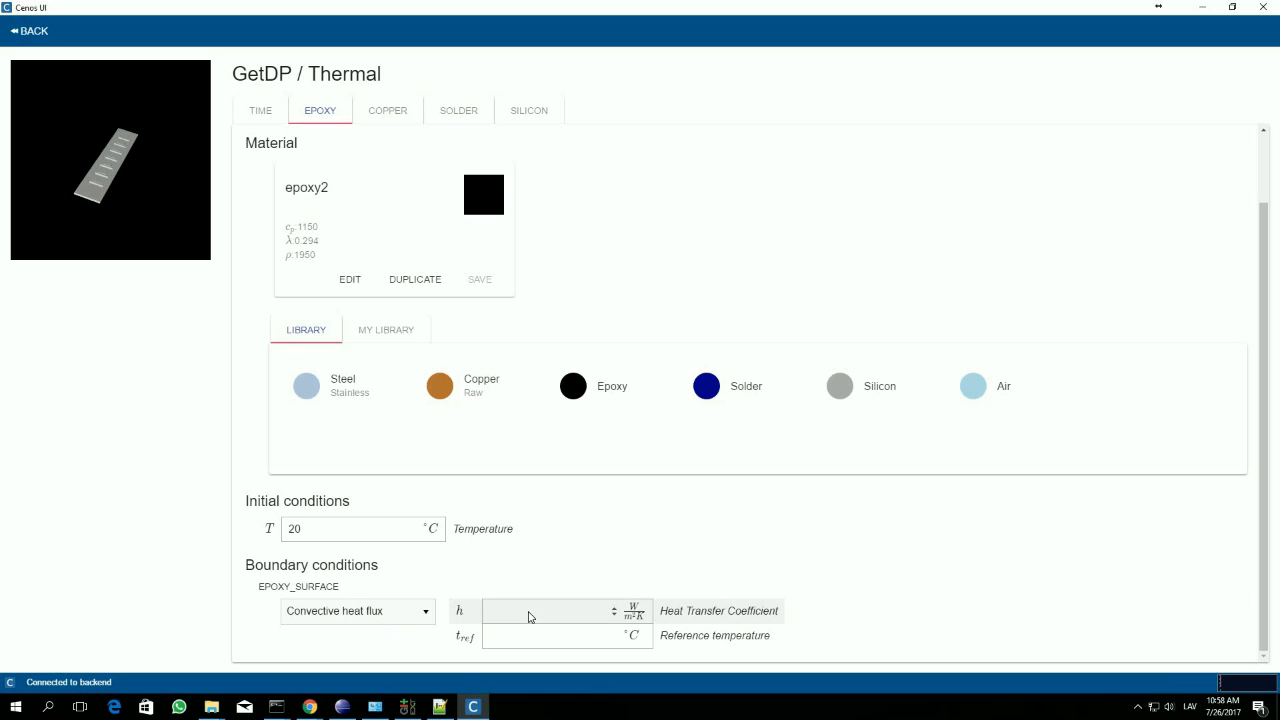
left_click(529, 616)
type("5")
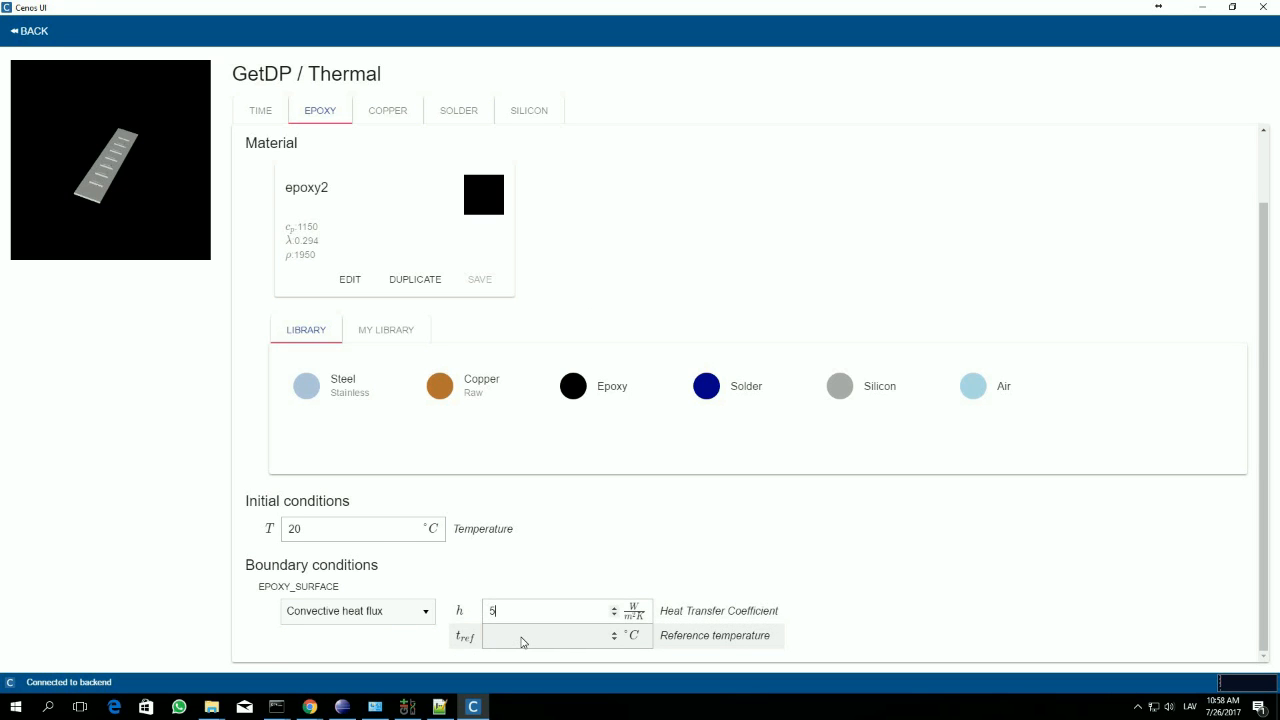
type("20")
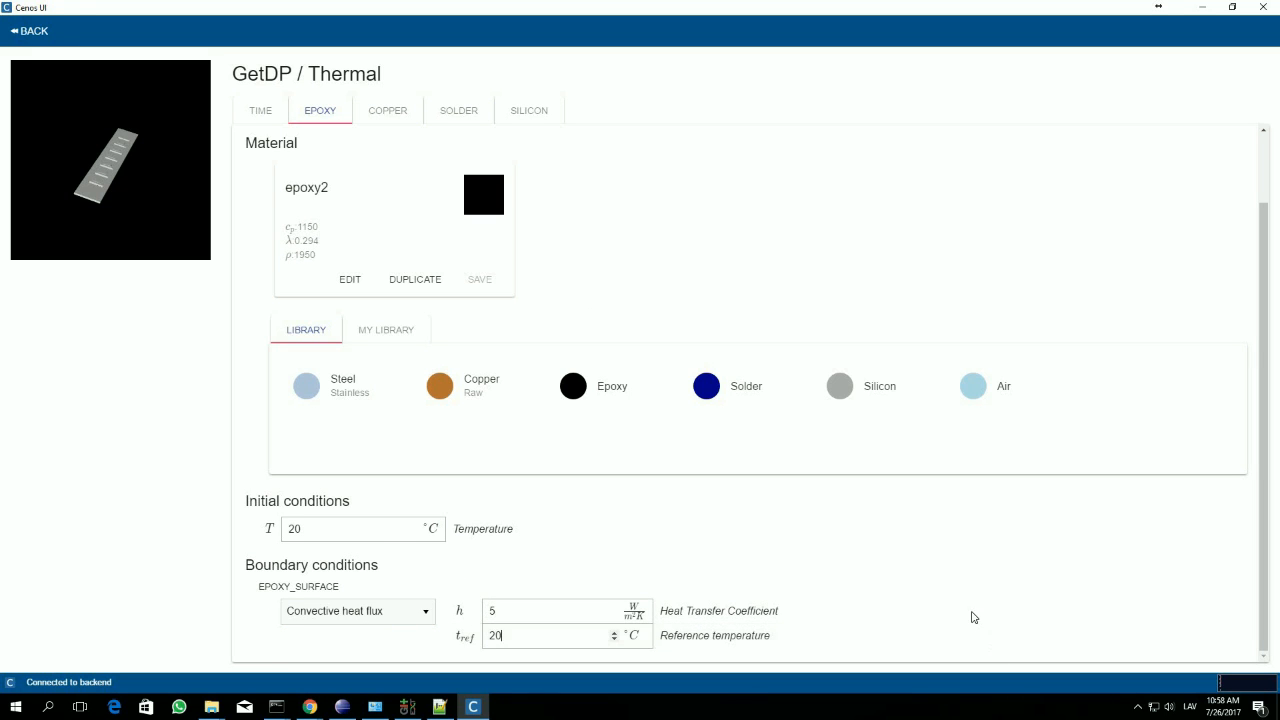
Step: Check the personal material library from the copper domain's settings and assign the standard raw Copper material to that domain
left_click(388, 116)
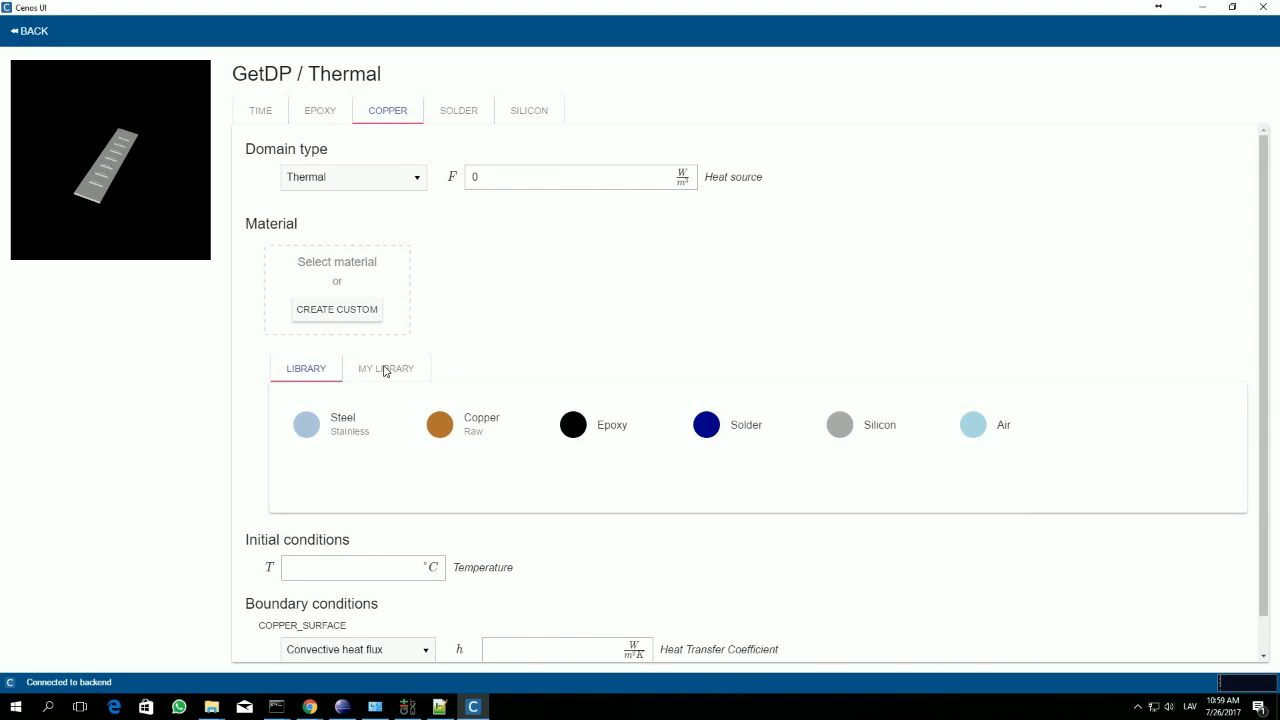
left_click(386, 368)
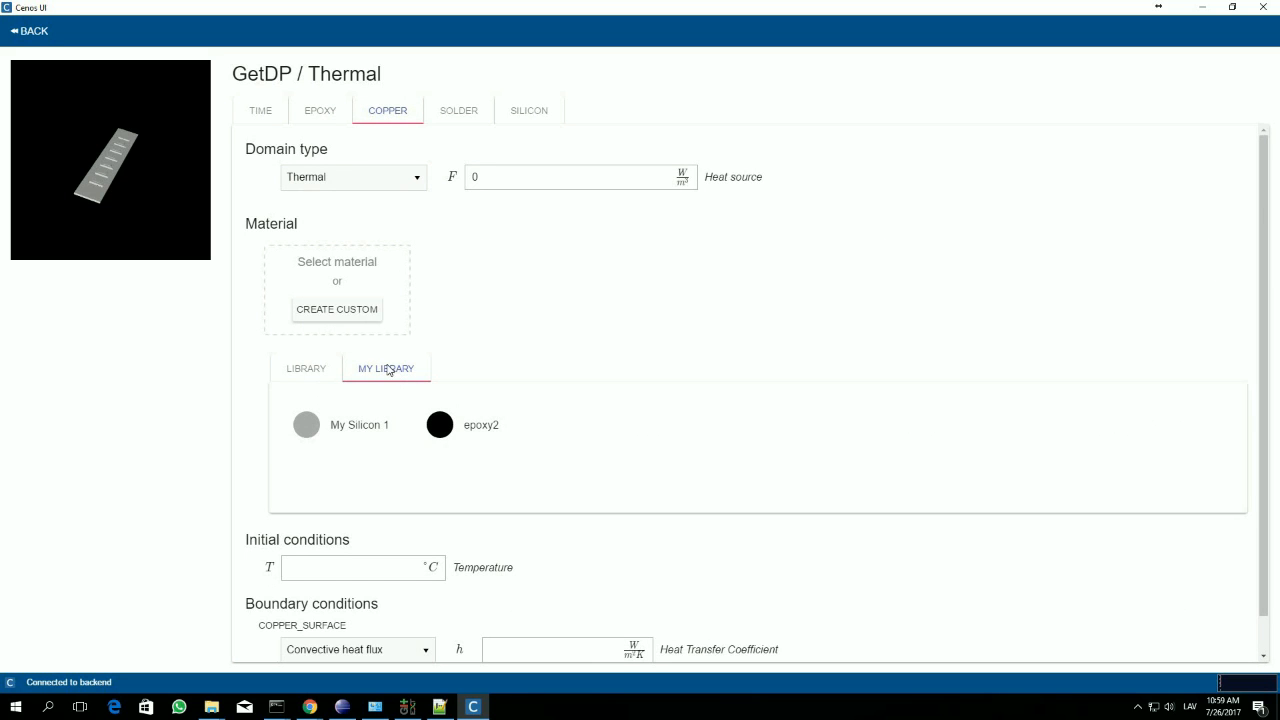
left_click(320, 370)
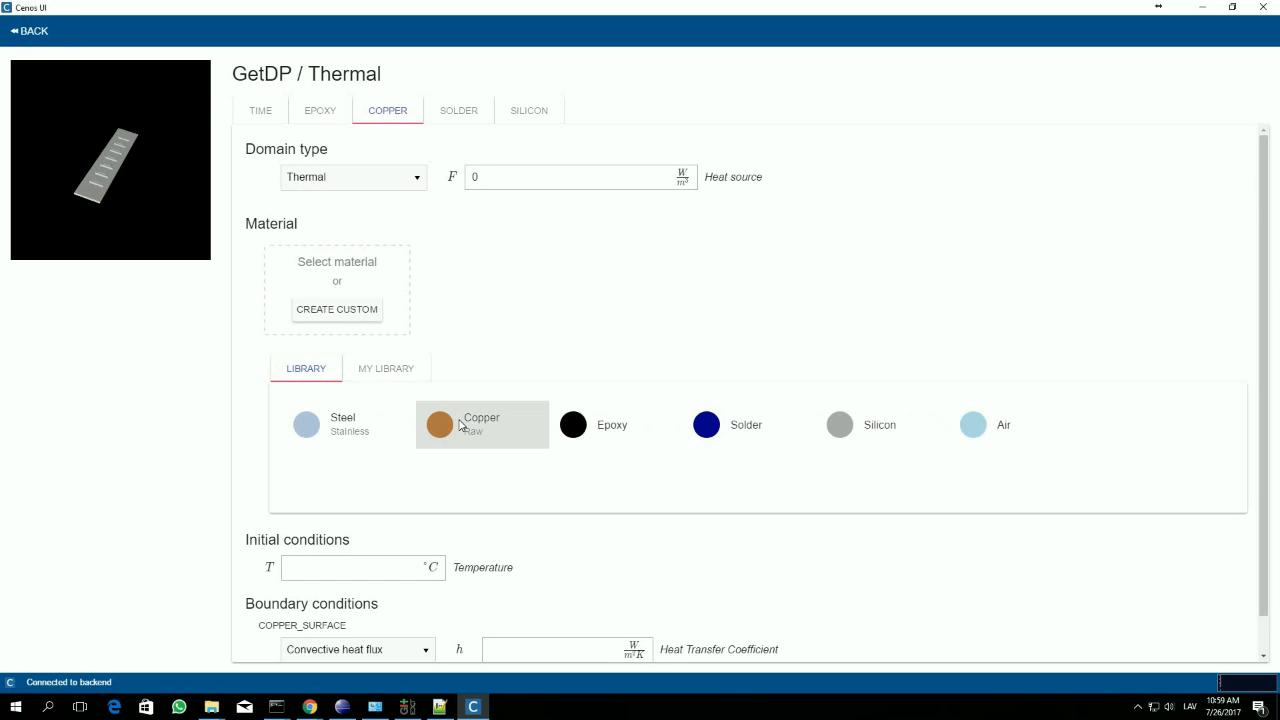
left_click(441, 412)
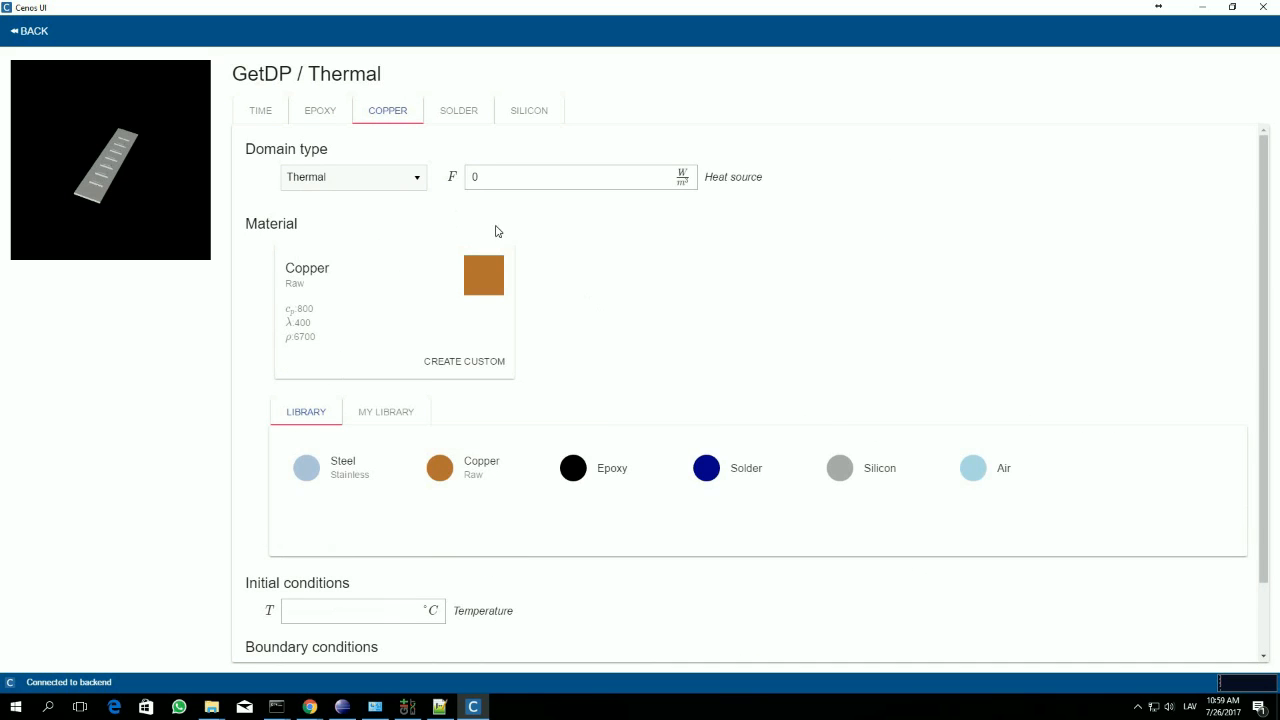
Step: Set the copper domain's initial temperature to 20 °C and COPPER_SURFACE's heat transfer coefficient to 5 W/m²K with reference temperature 20 °C
scroll(394, 514, "down", 2)
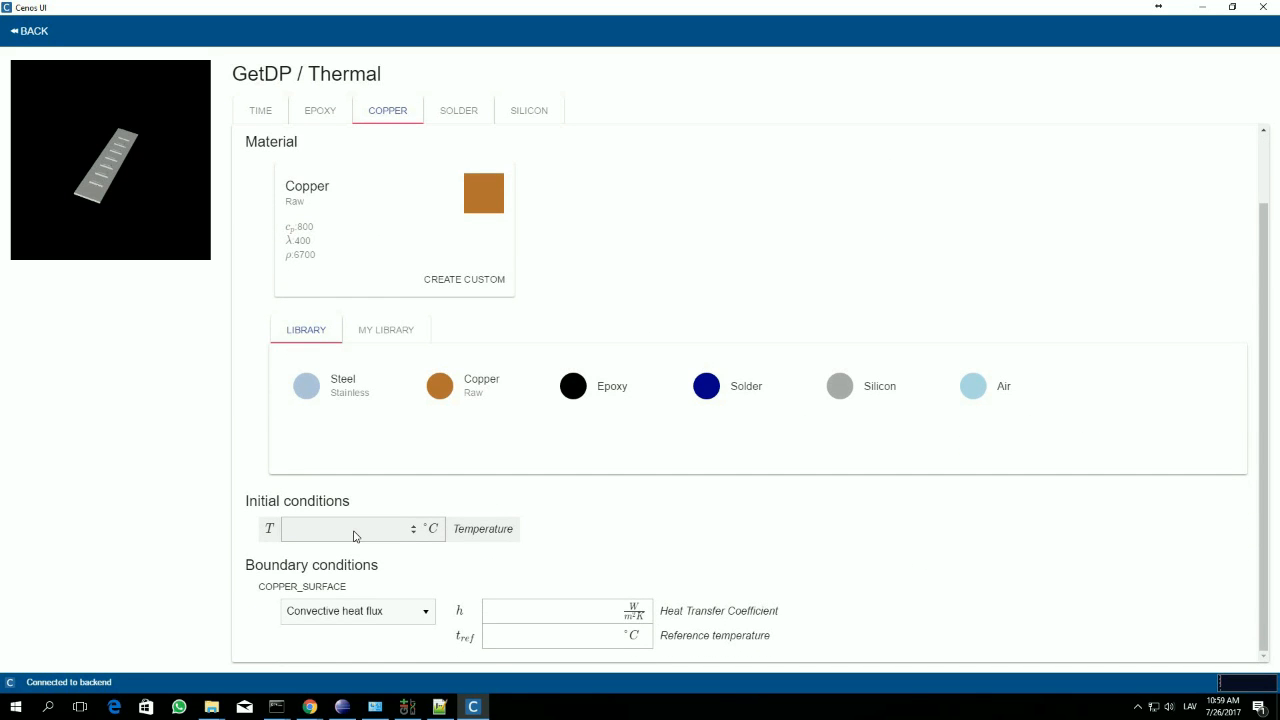
type("0")
left_click(546, 619)
type("5")
left_click(550, 637)
type("20")
Step: Assign Solder to the solder domain with initial temperature 20 °C, heat transfer coefficient 5 W/m²K and reference temperature 20 °C
left_click(452, 110)
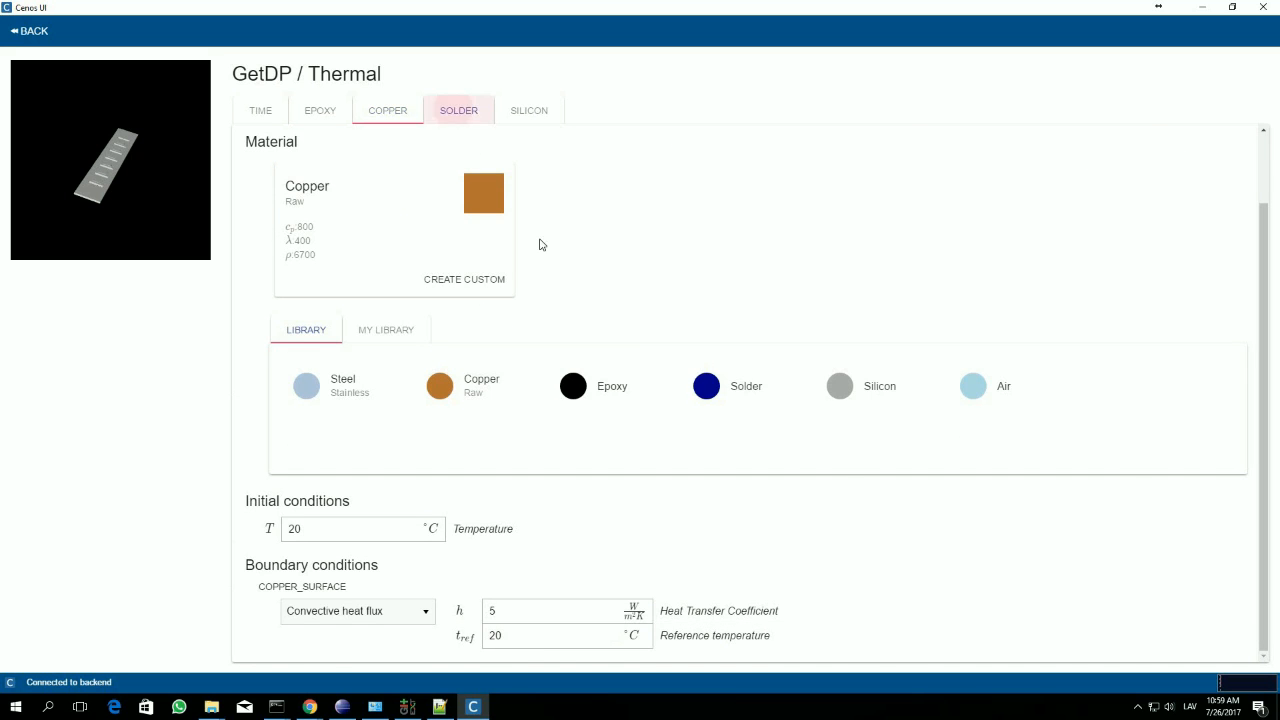
left_click(728, 427)
scroll(350, 540, "down", 2)
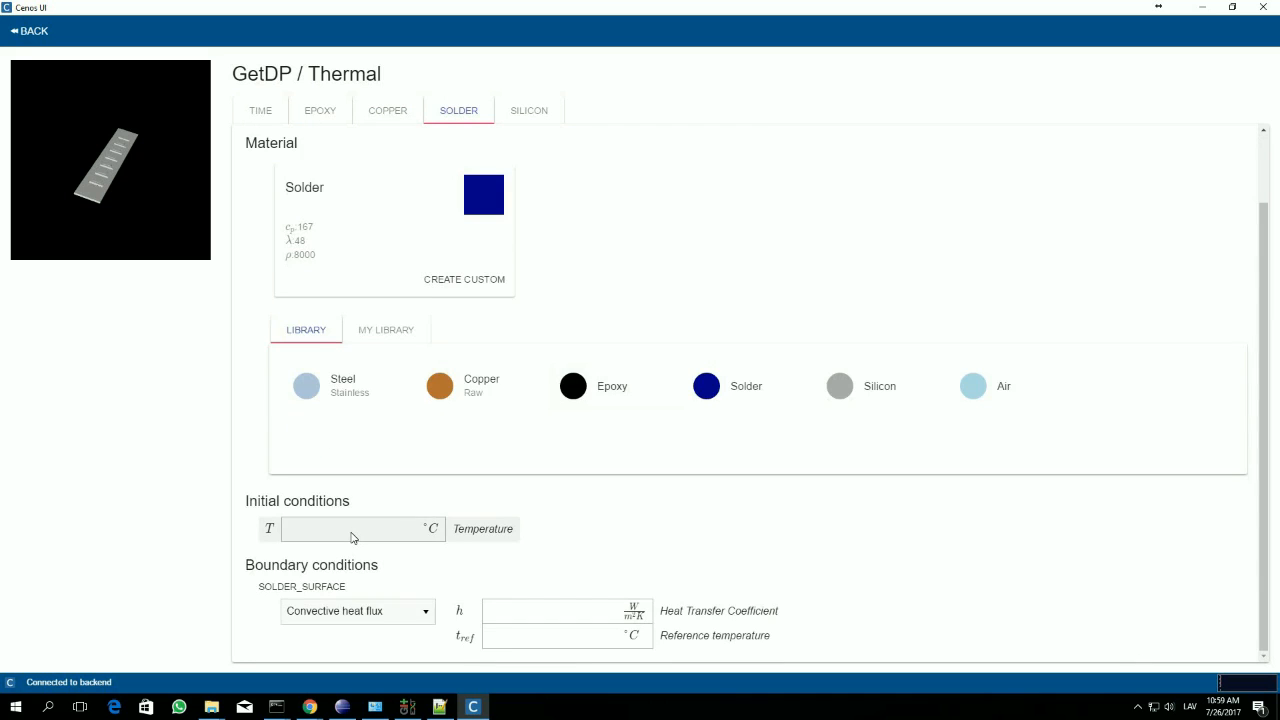
left_click(351, 531)
type("20")
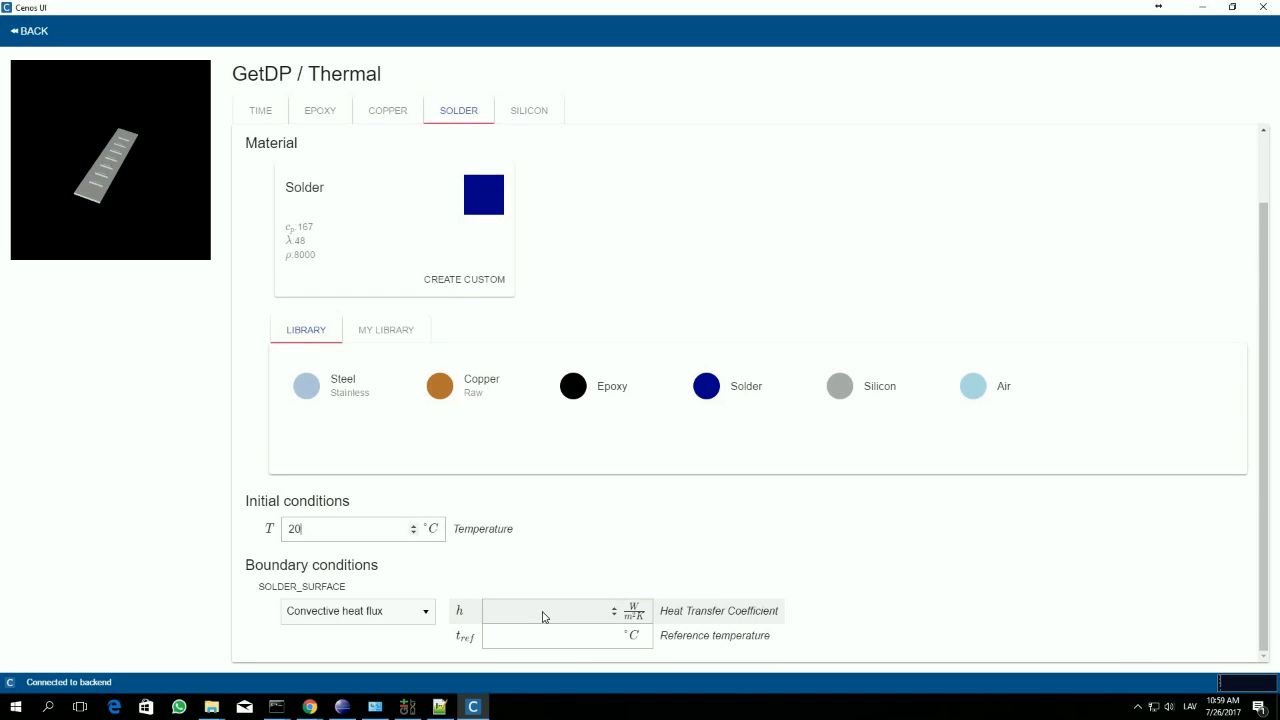
type("5")
type("20")
Step: Assign Silicon to the silicon domain and set its initial temperature to 20 °C
left_click(532, 114)
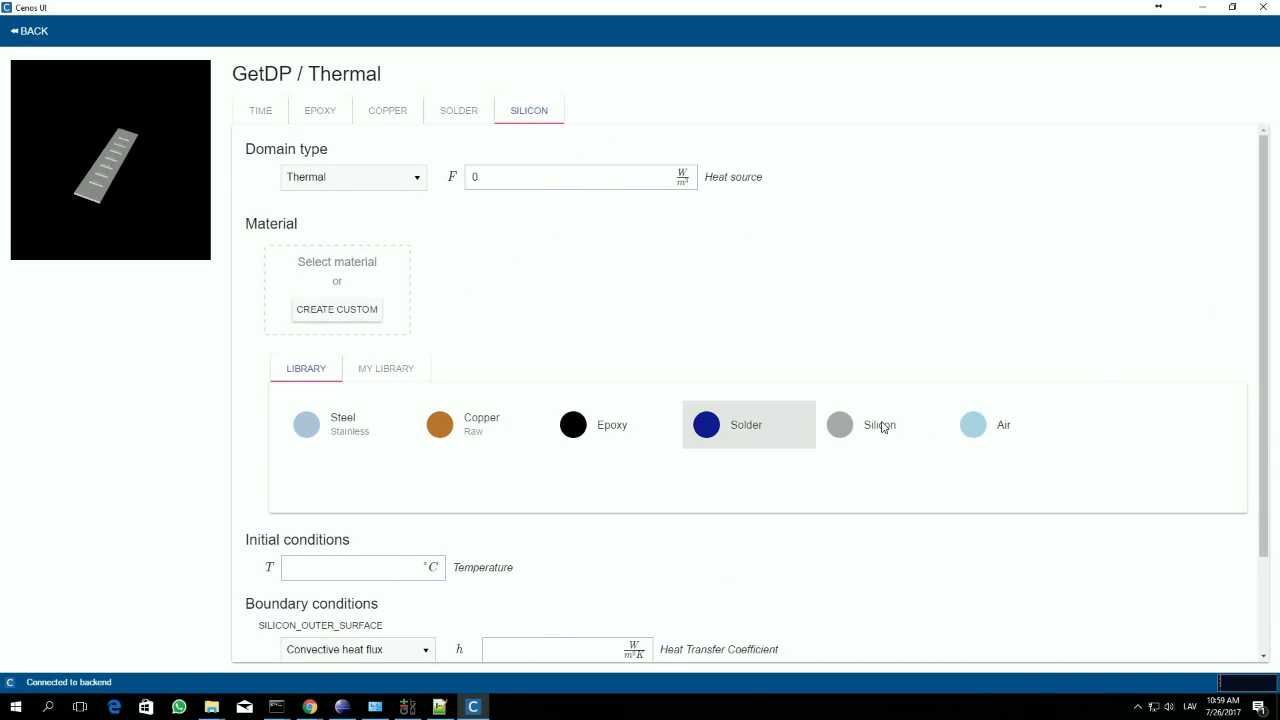
left_click(880, 425)
scroll(740, 340, "down", 1)
scroll(733, 343, "down", 2)
type("20")
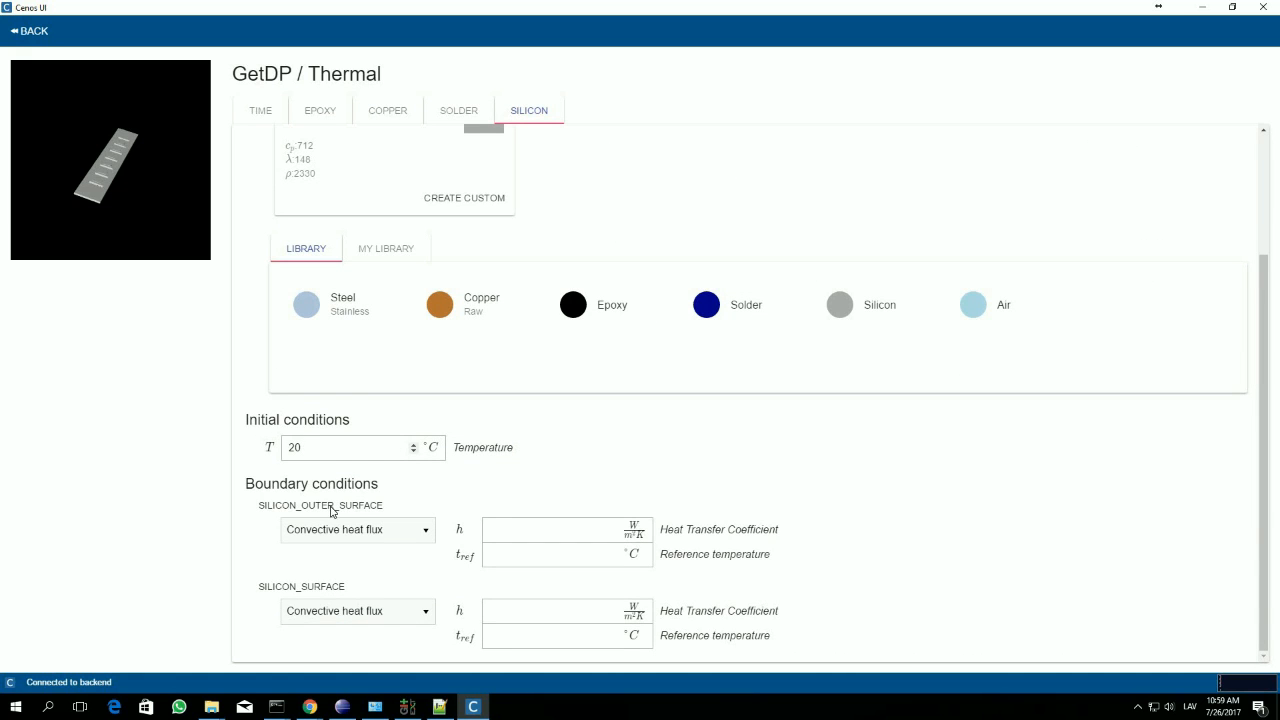
Step: Set SILICON_OUTER_SURFACE's heat transfer coefficient to 5 W/m²K and its reference temperature to 20 °C
left_click(523, 533)
type("5")
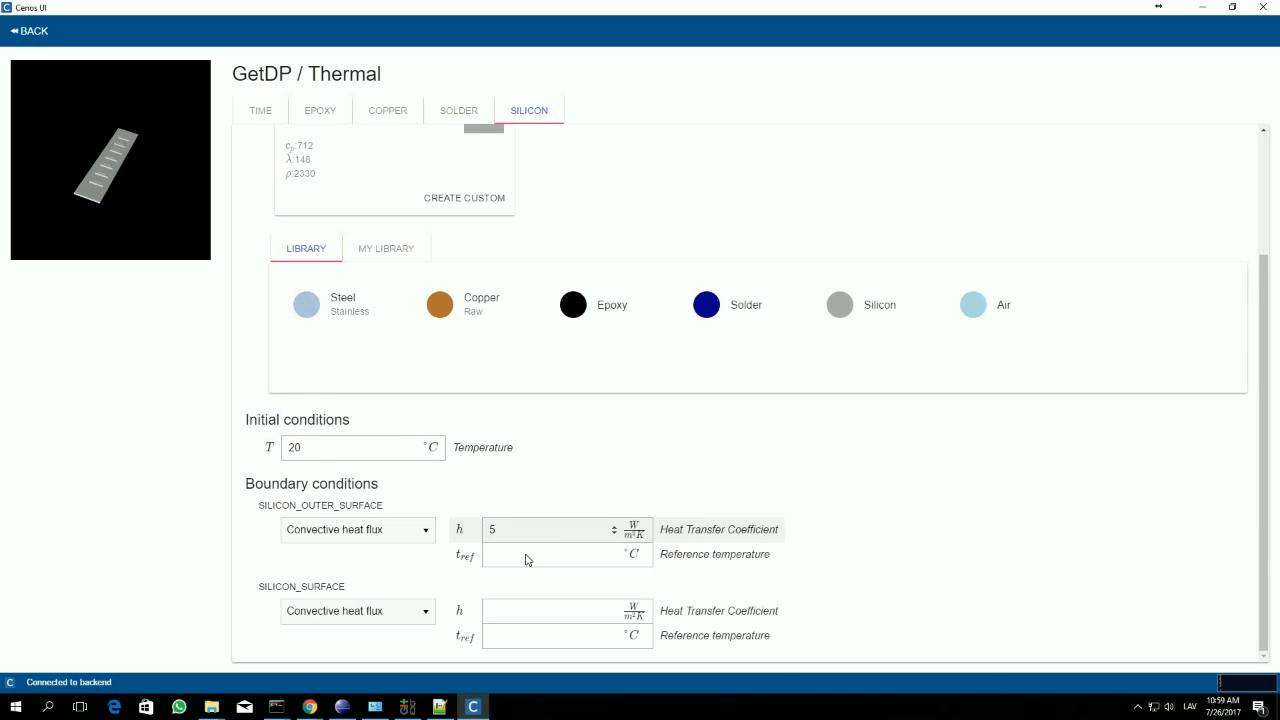
left_click(526, 559)
type("20")
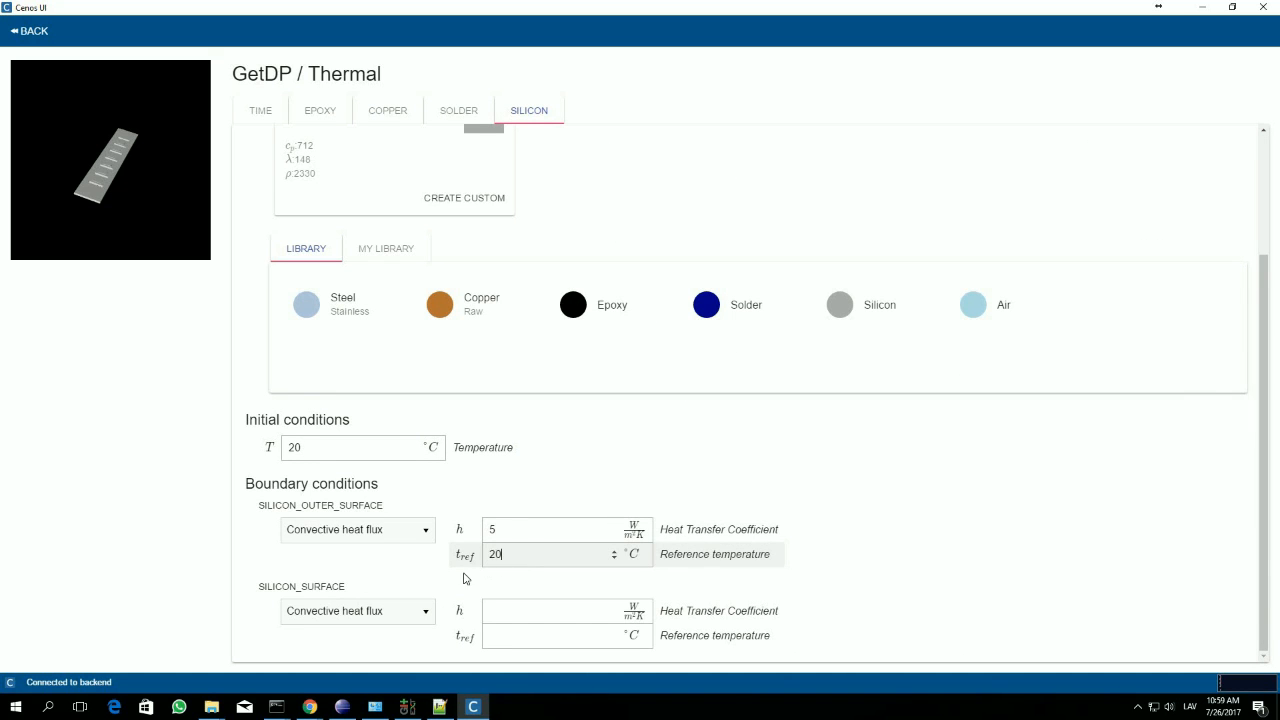
Step: Change SILICON_SURFACE to Convective + fixed heat flux, with heat transfer coefficient 5 W/m²K and reference temperature 20 °C
left_click(412, 619)
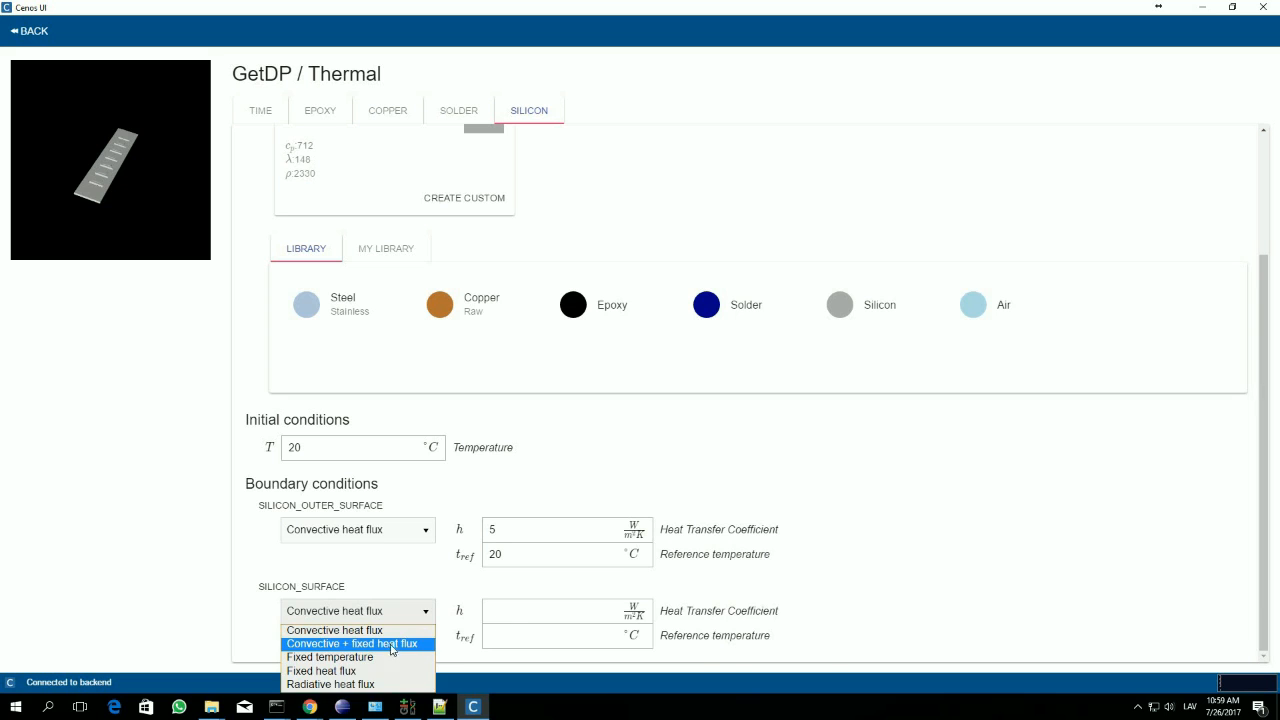
left_click(391, 646)
scroll(506, 575, "down", 1)
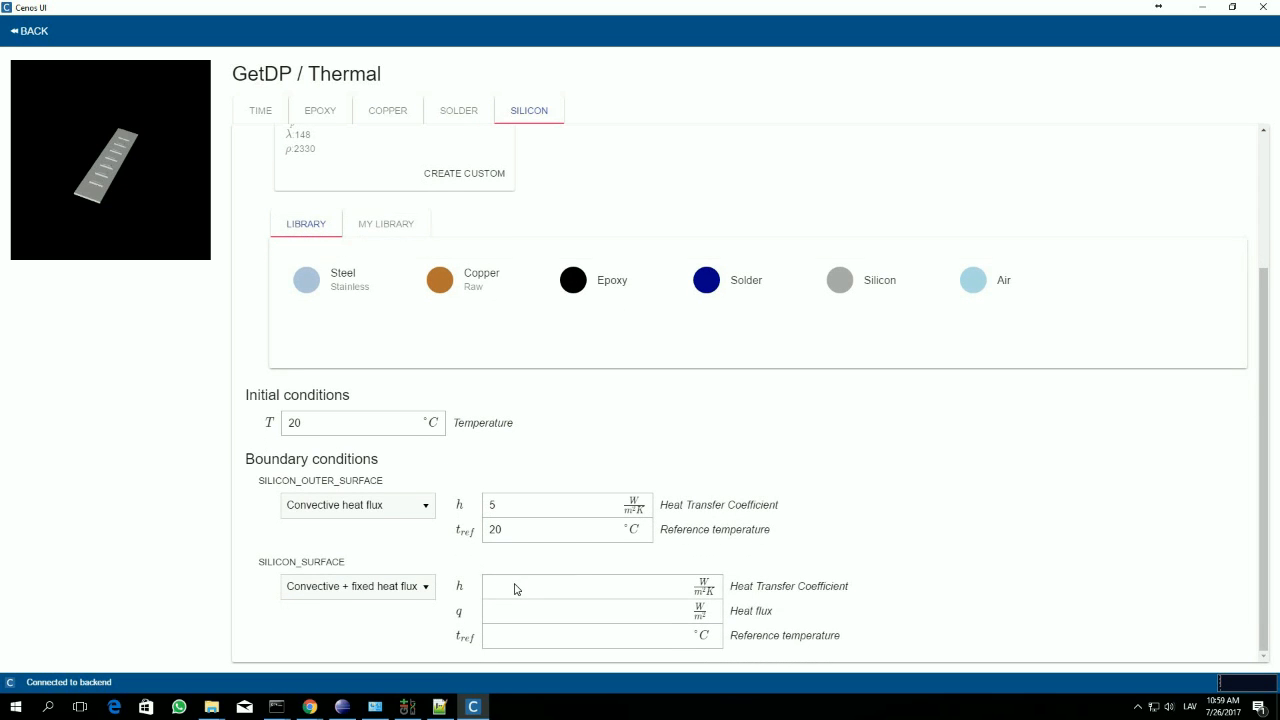
left_click(515, 588)
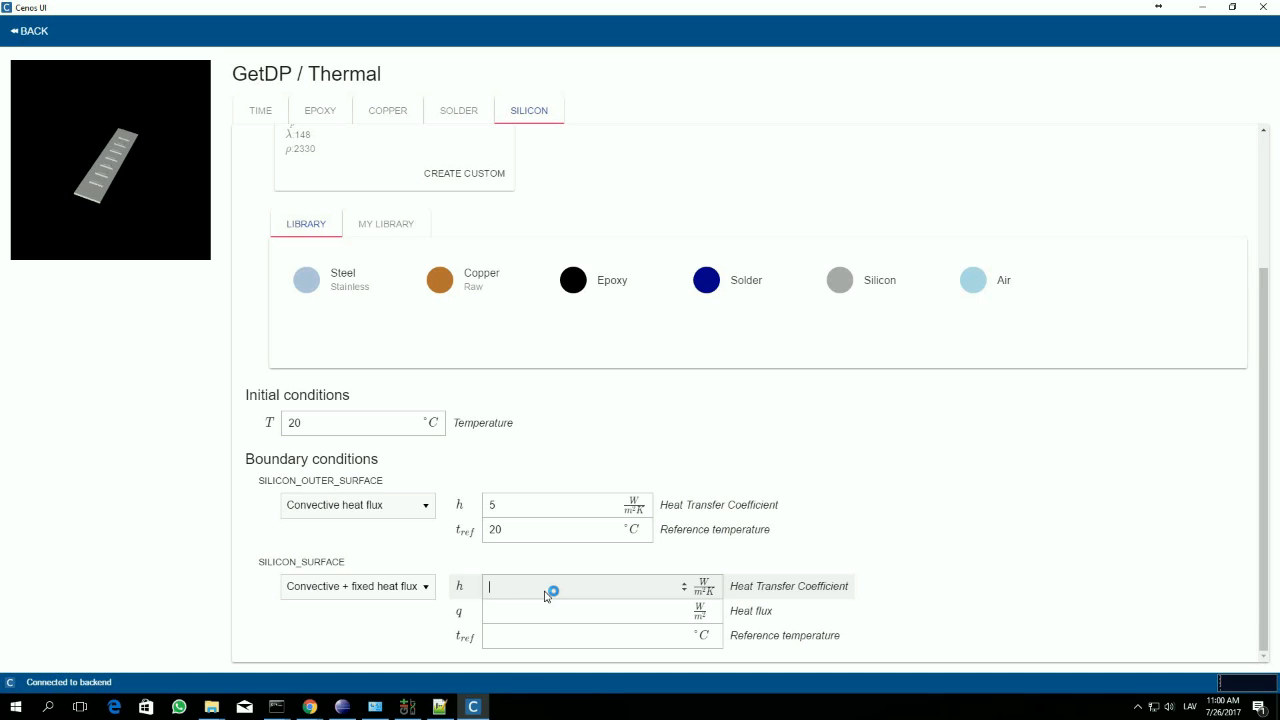
type("5")
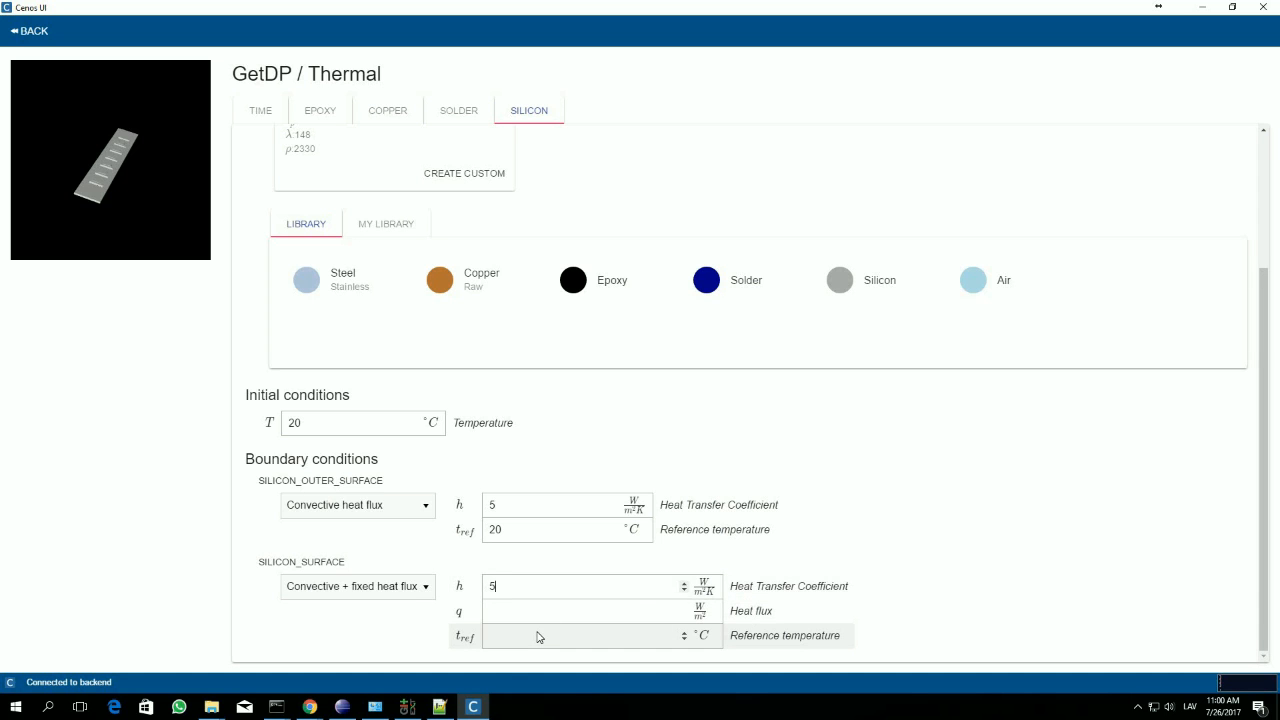
type("20")
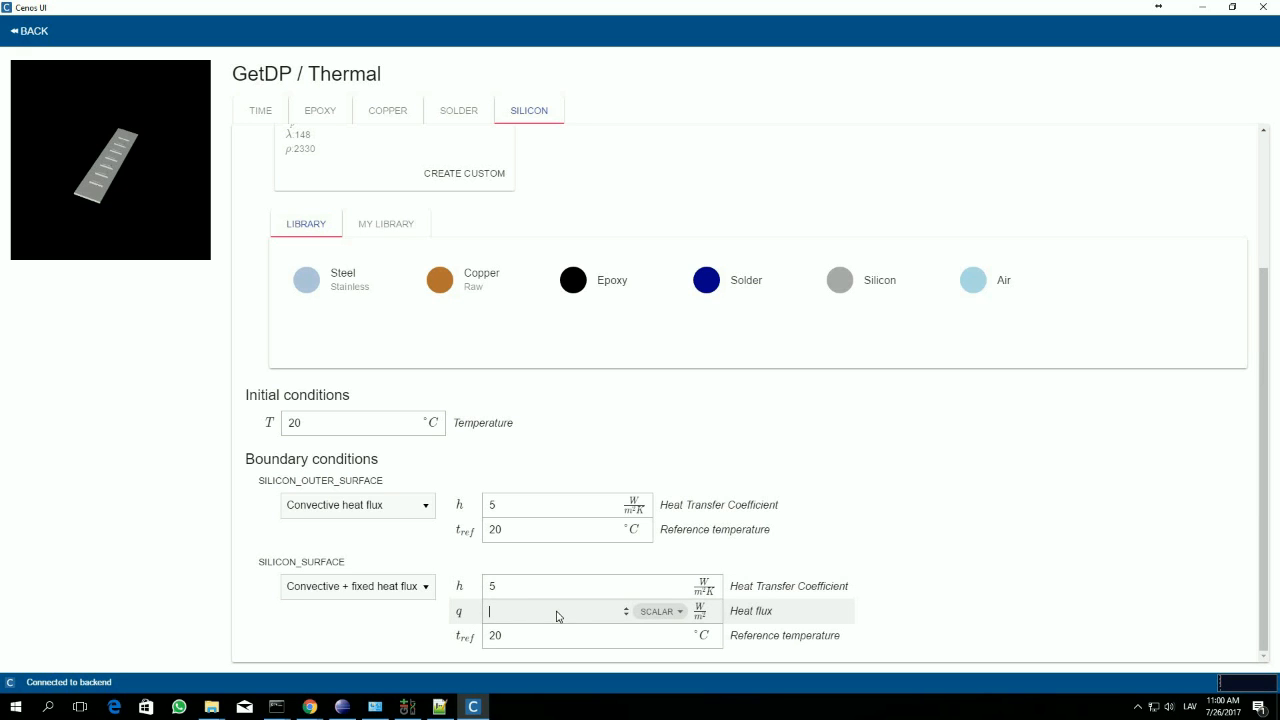
Step: Make SILICON_SURFACE's heat flux piecewise linear, with a first point of 83000 W/m² at 0 s
left_click(679, 612)
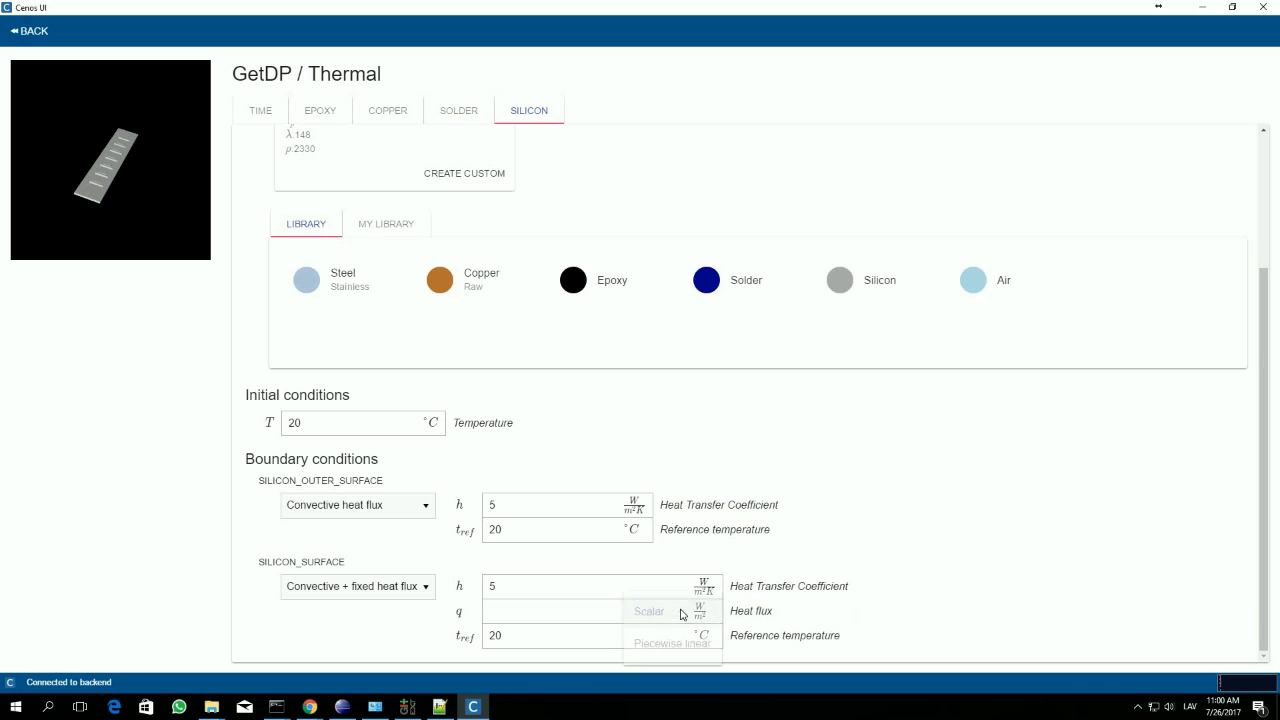
left_click(672, 631)
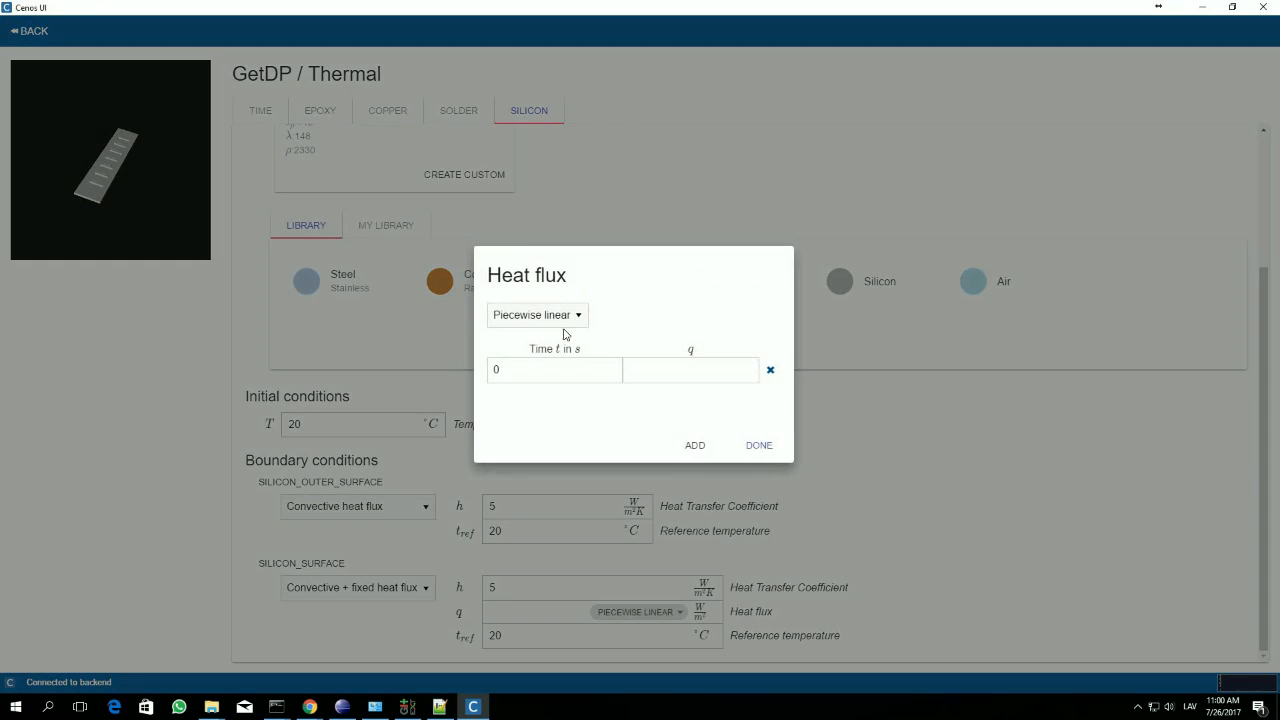
left_click(649, 377)
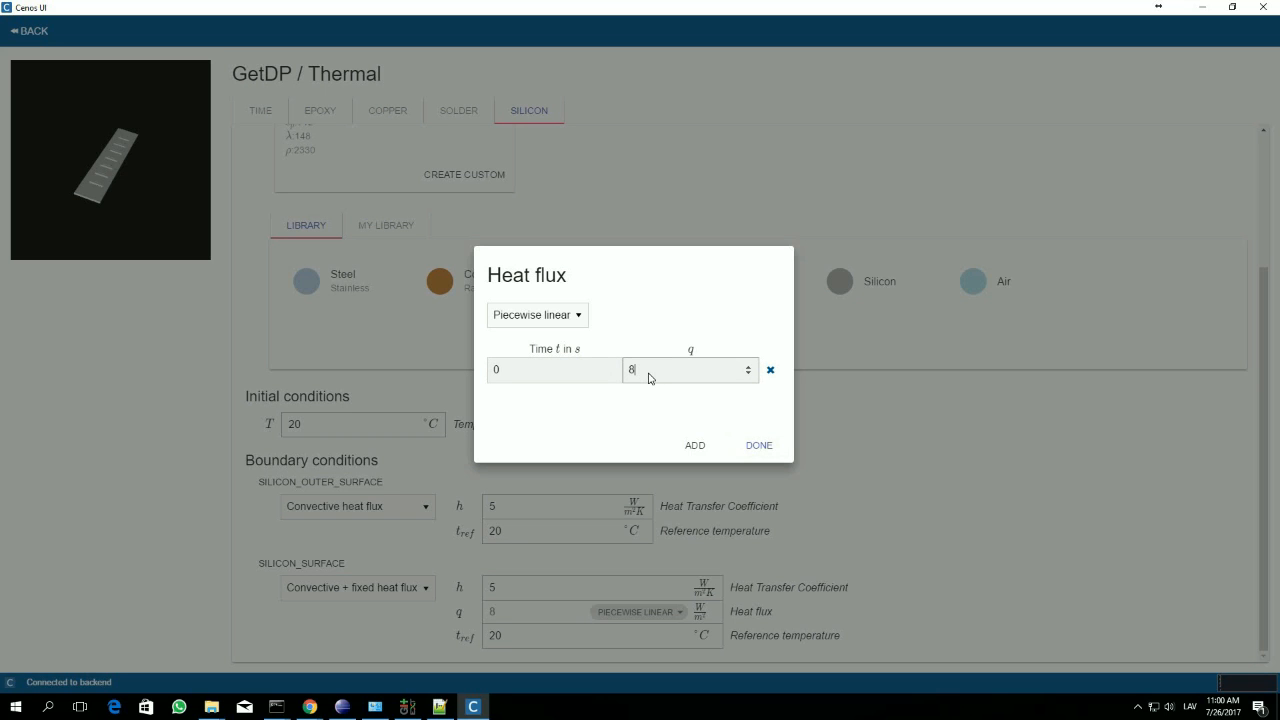
type("000")
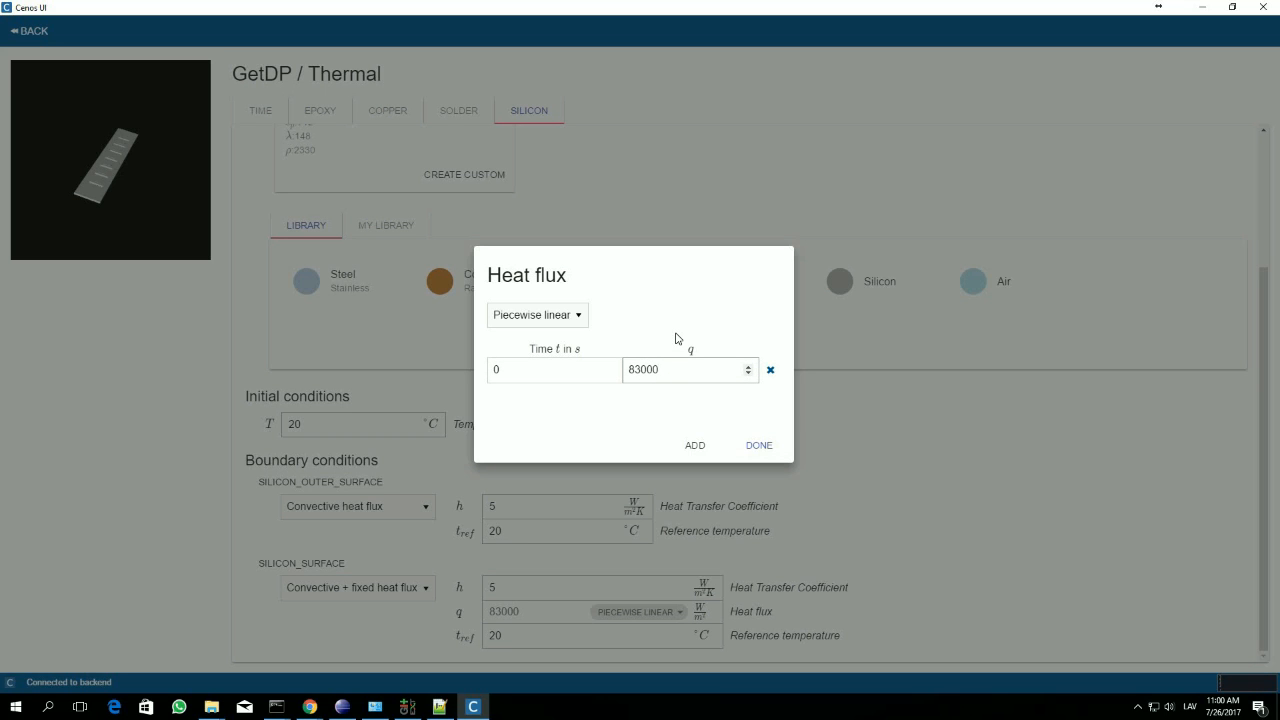
Step: Add a second heat flux point of 83000 W/m² at 60 s
left_click(705, 447)
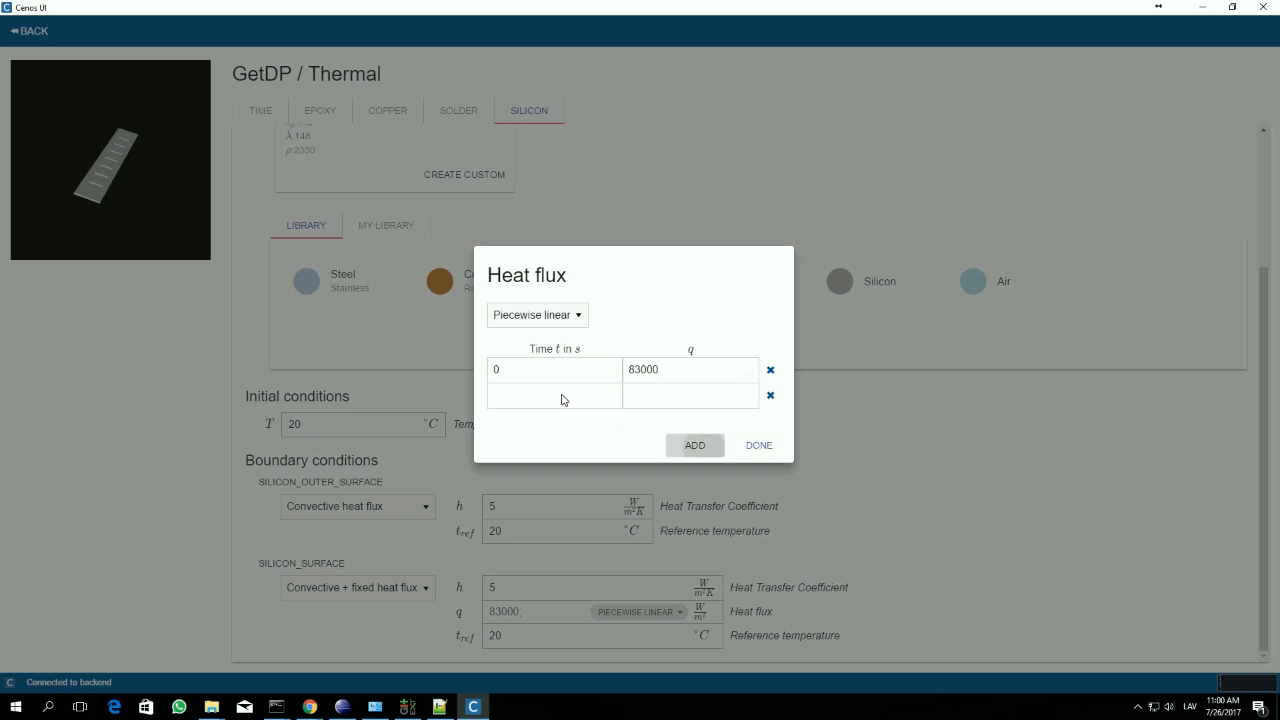
left_click(562, 397)
type("60")
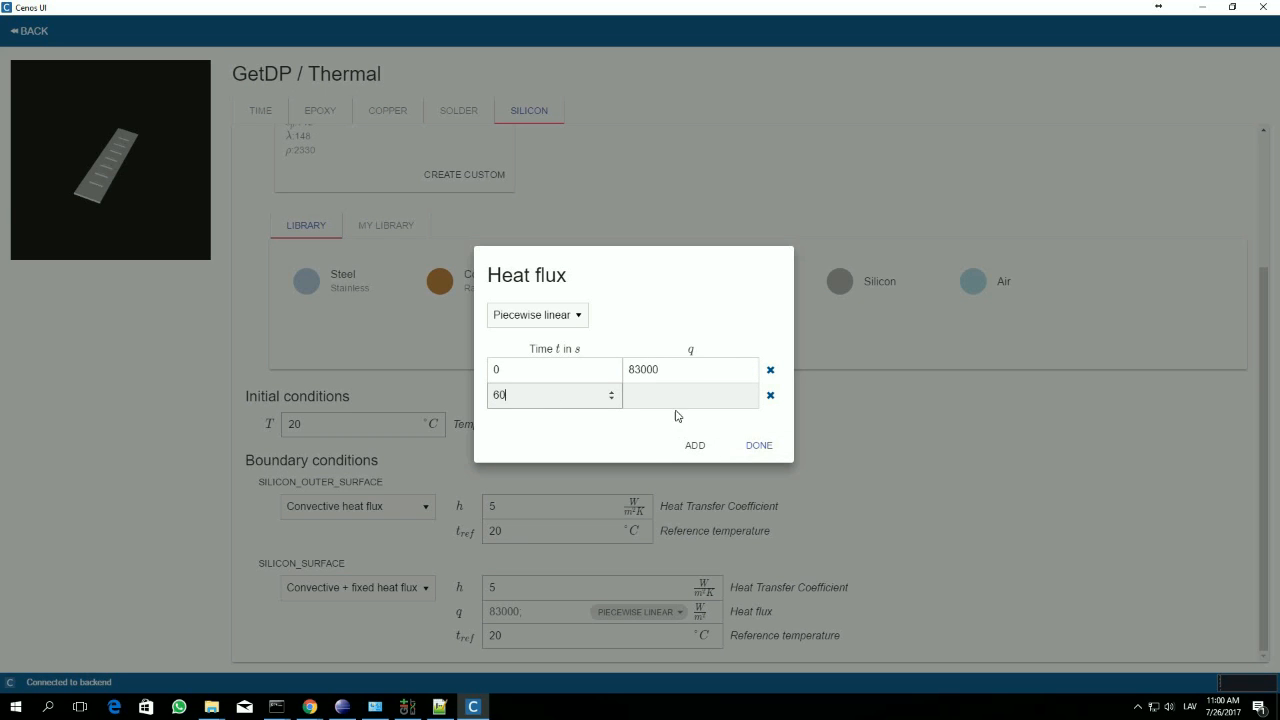
left_click(651, 403)
type("83000")
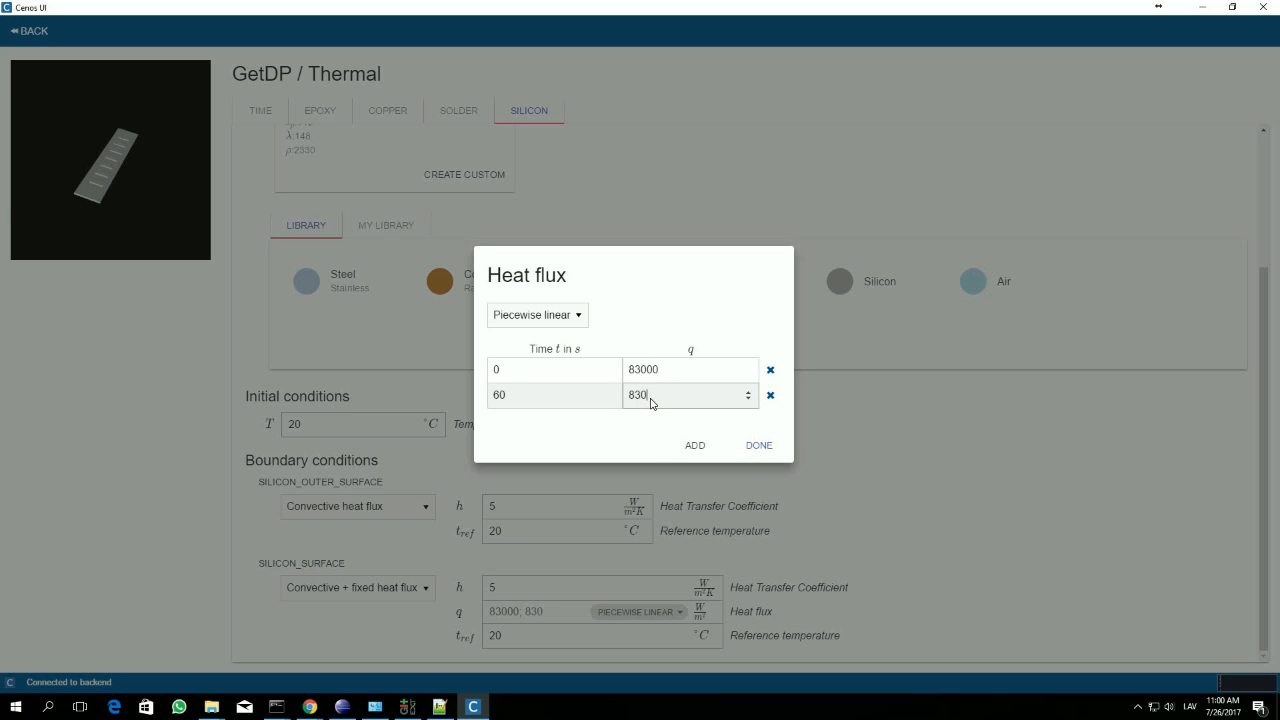
Step: Add heat flux points of 0 W/m² at 61 s and 120 s and finish the piecewise definition
left_click(695, 445)
left_click(543, 418)
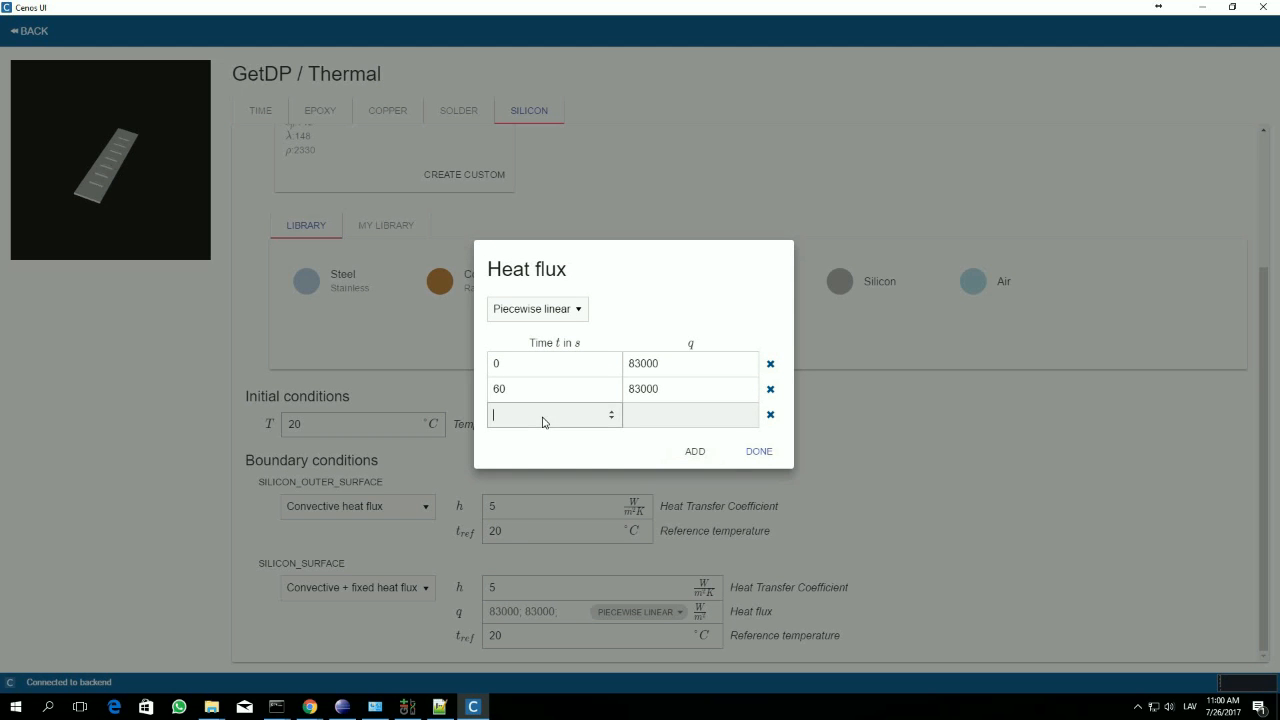
type("61")
left_click(640, 414)
type("0")
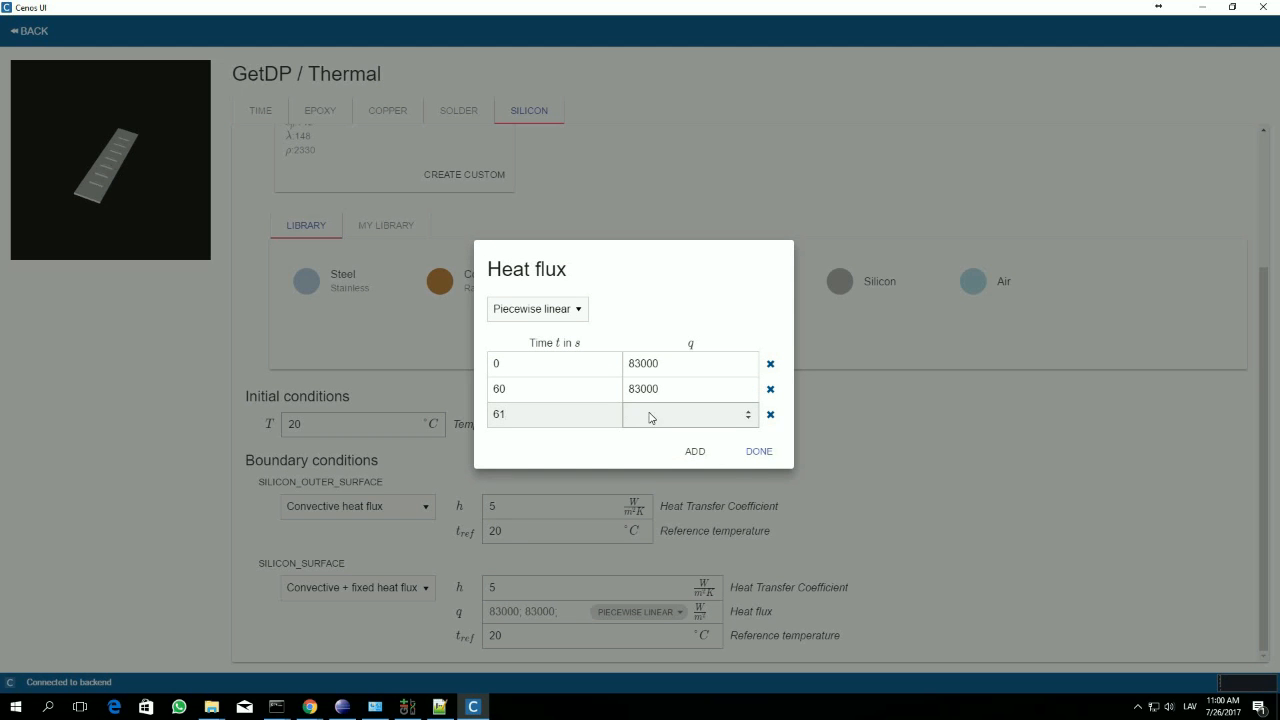
left_click(695, 452)
left_click(536, 434)
type("120")
left_click(672, 436)
type("0")
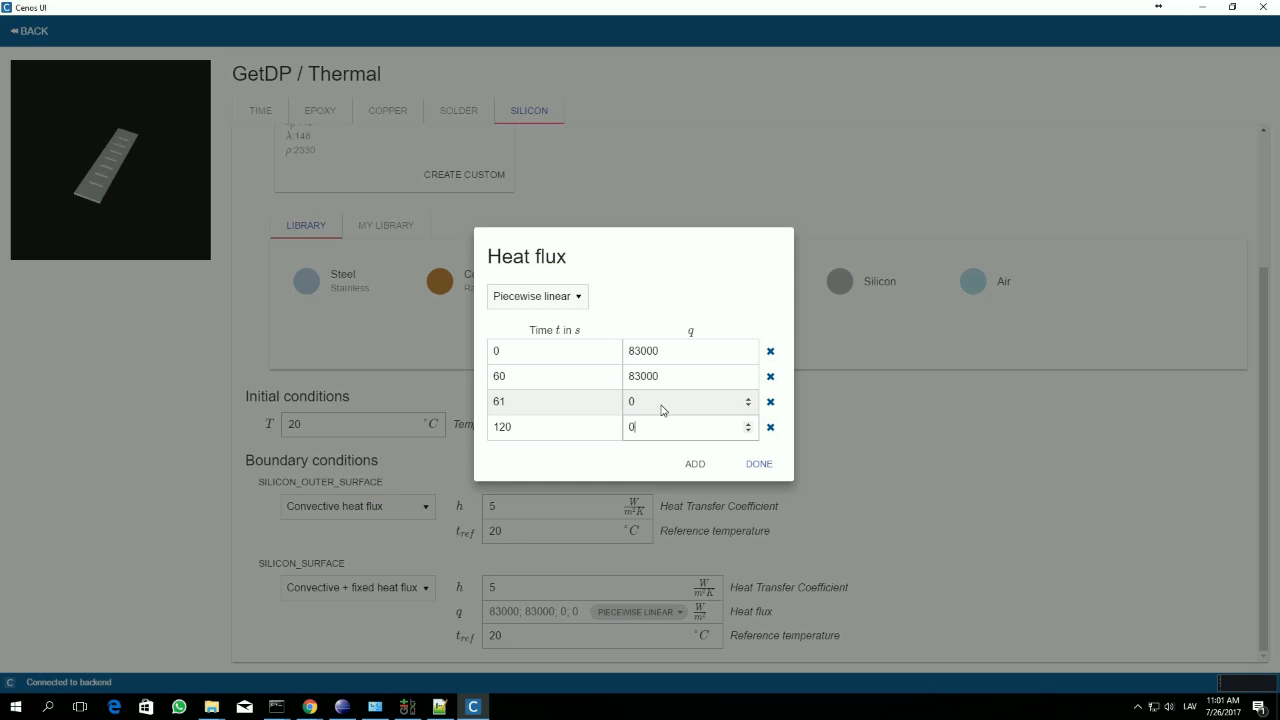
left_click(757, 466)
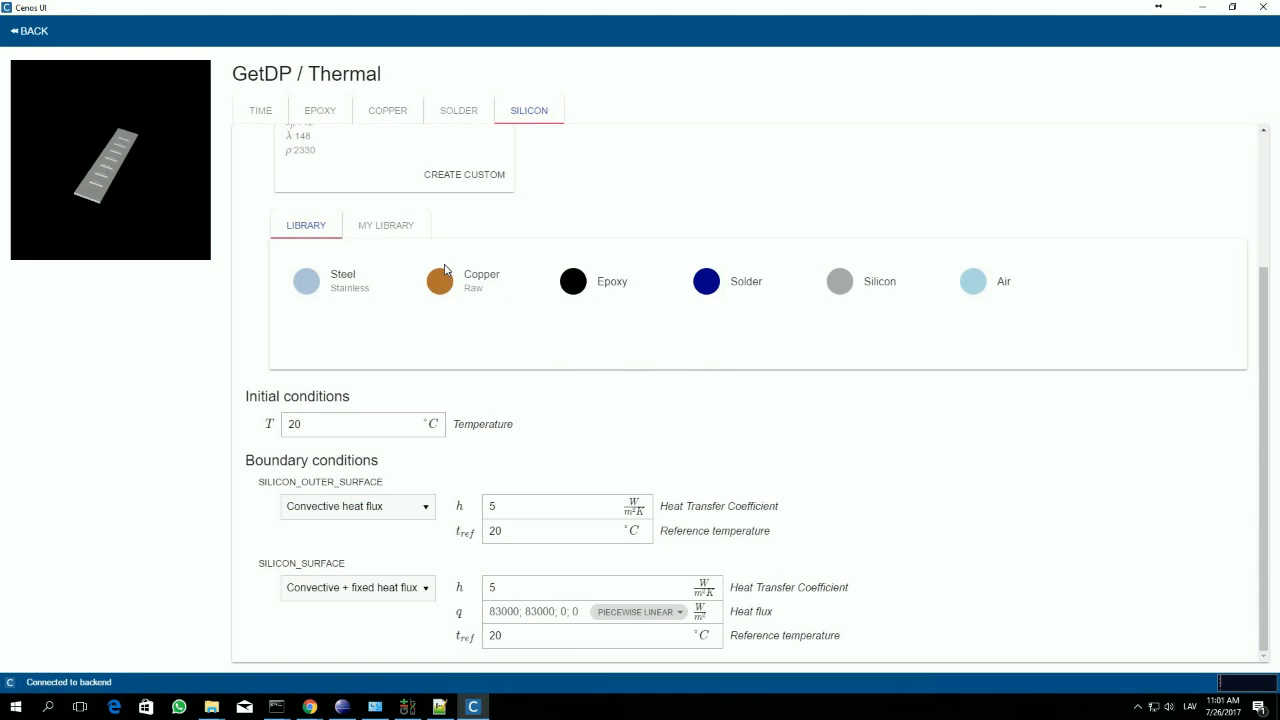
Step: Return from the thermal settings to the workflow overview and add ParaView as the post-processor
scroll(450, 272, "up", 2)
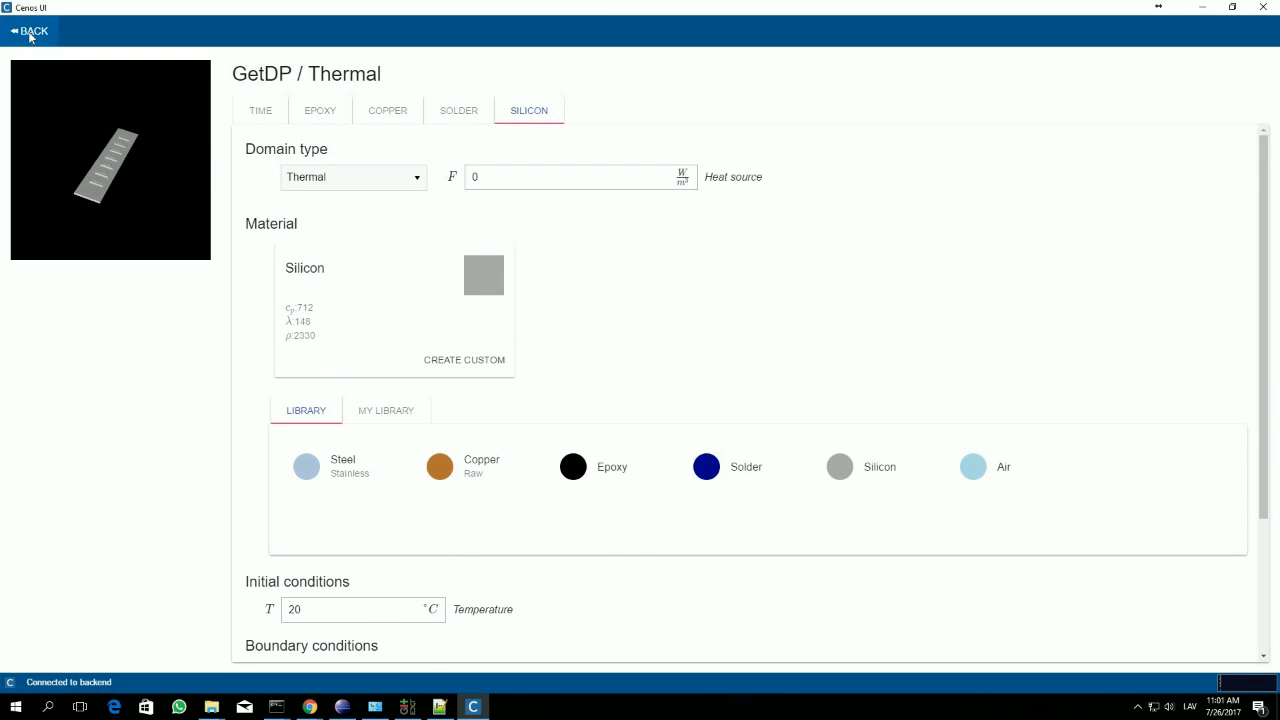
scroll(517, 251, "down", 2)
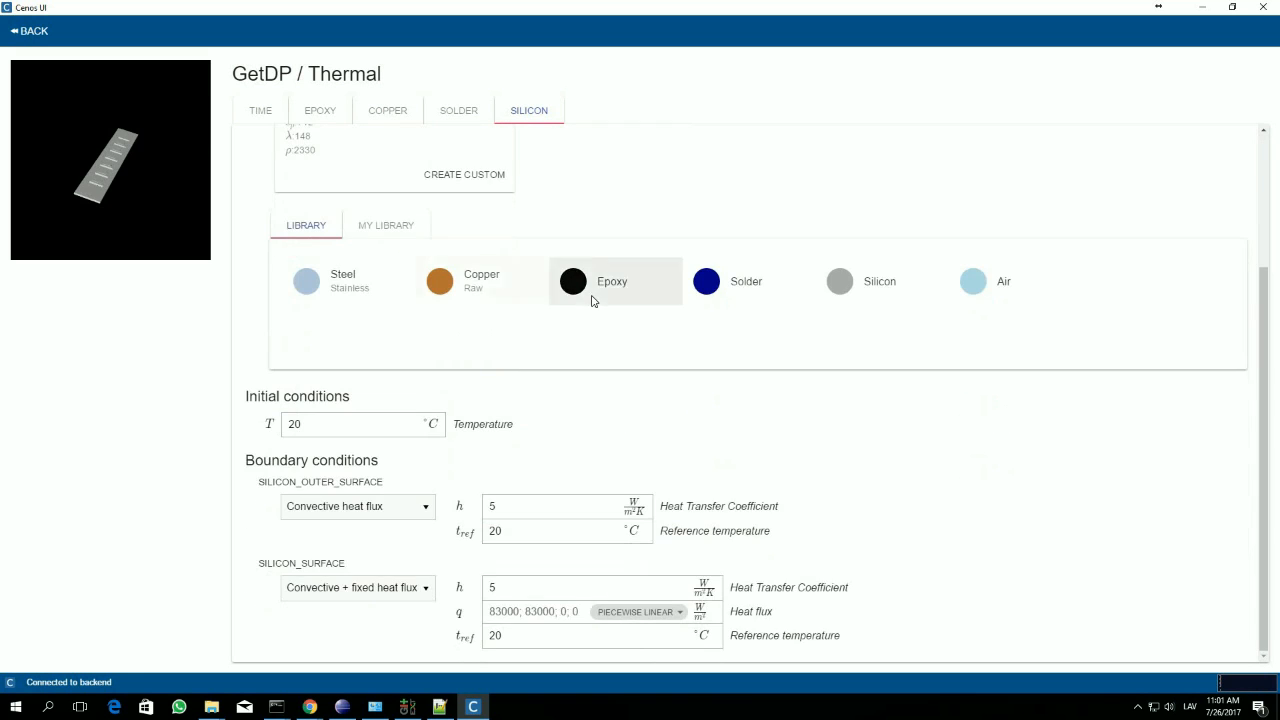
scroll(591, 297, "up", 2)
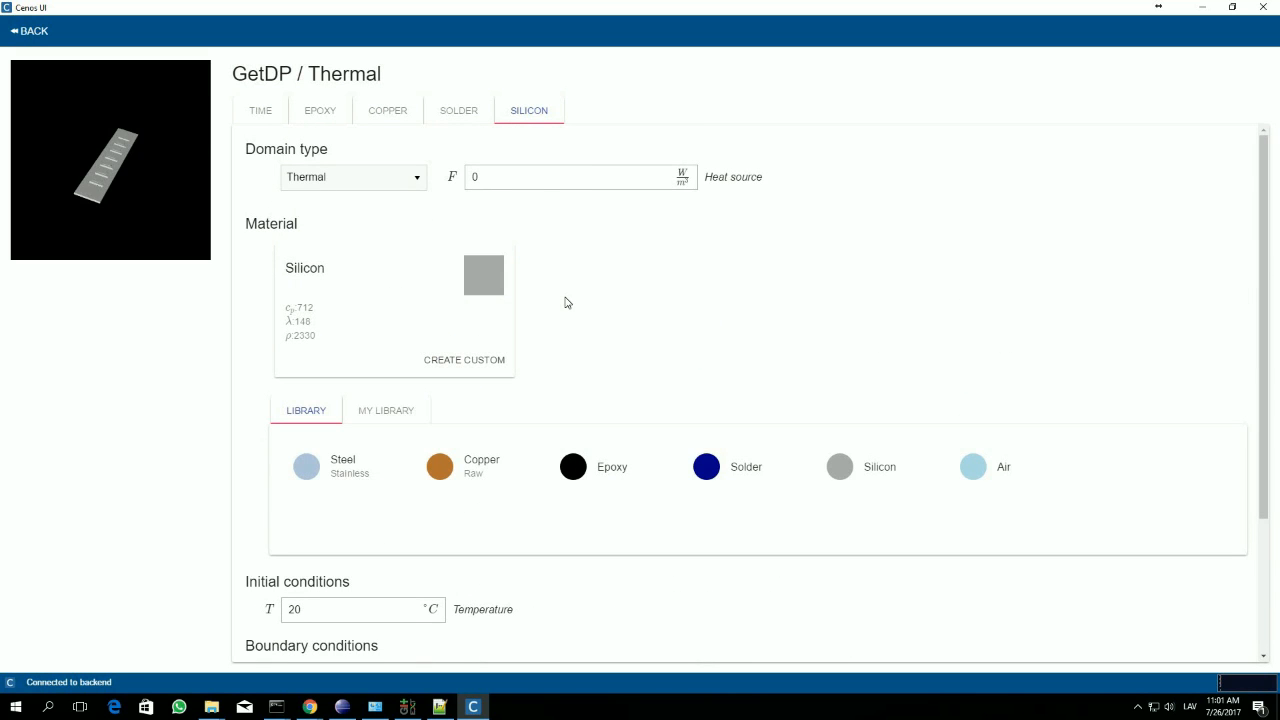
left_click(22, 33)
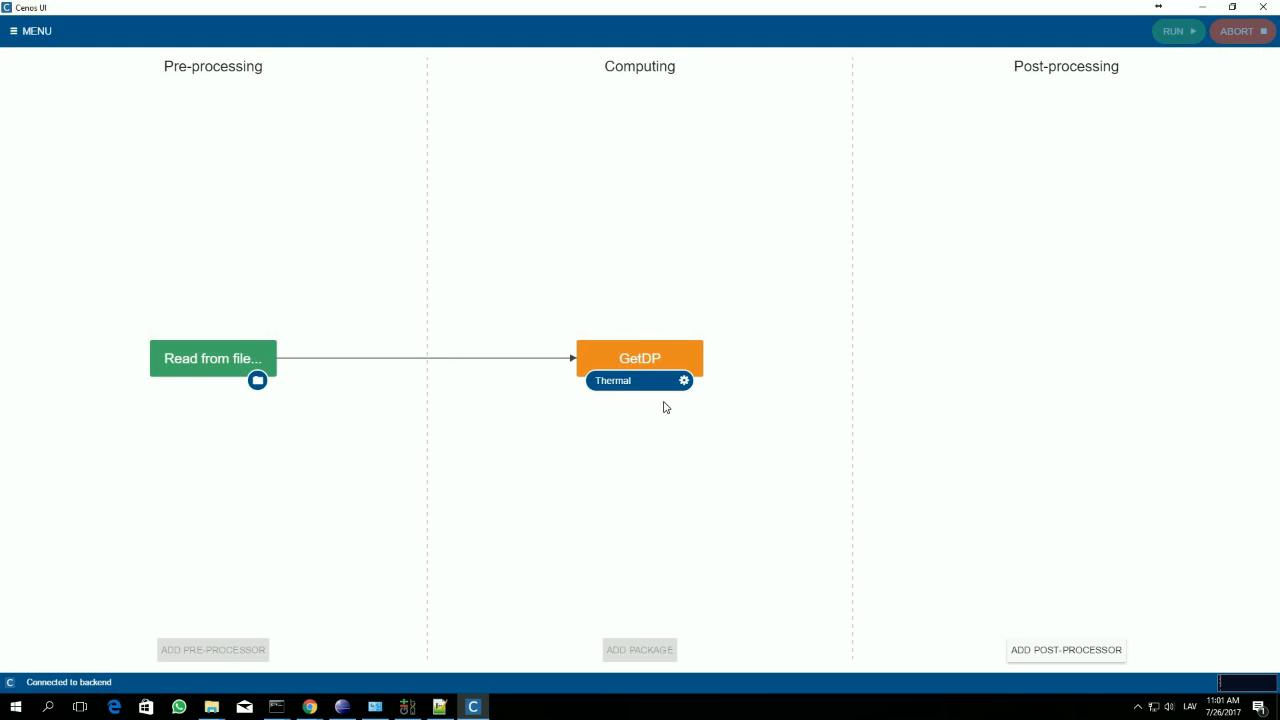
mouse_move(236, 330)
left_click(1100, 649)
left_click(1071, 376)
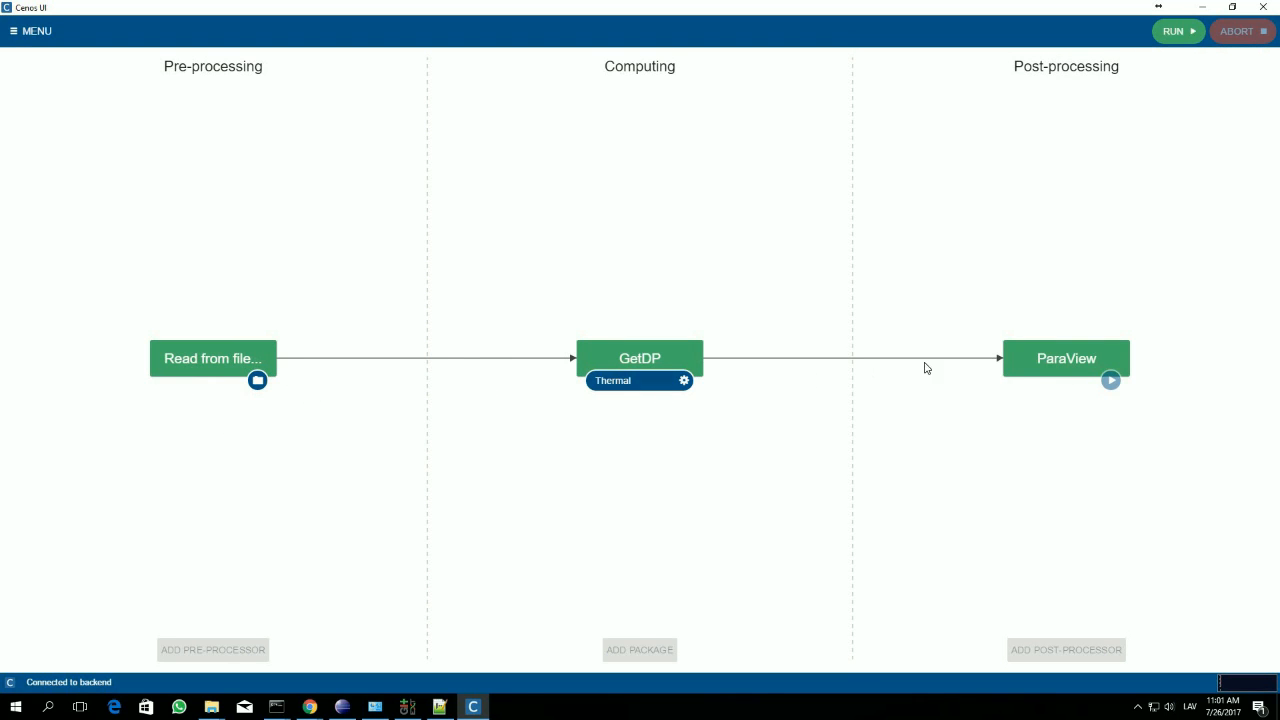
Step: Run the simulation, check the solver's console log and return to the workflow overview
left_click(1180, 33)
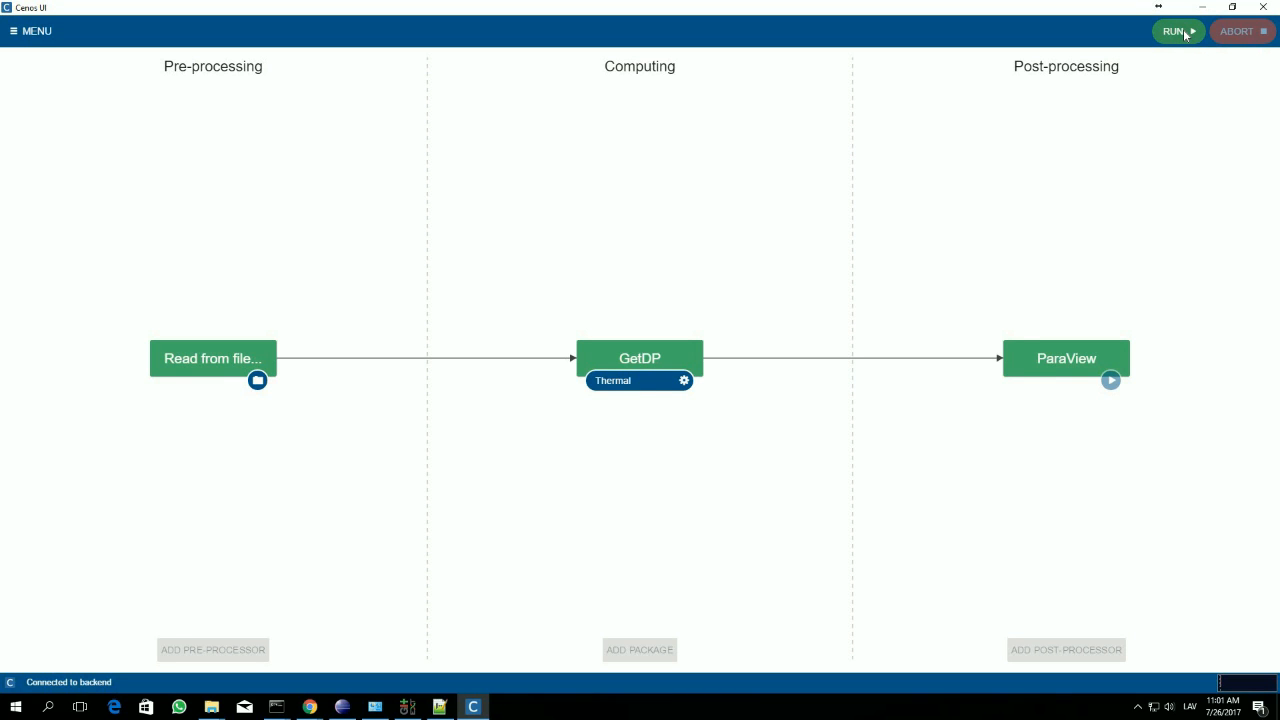
left_click(1176, 31)
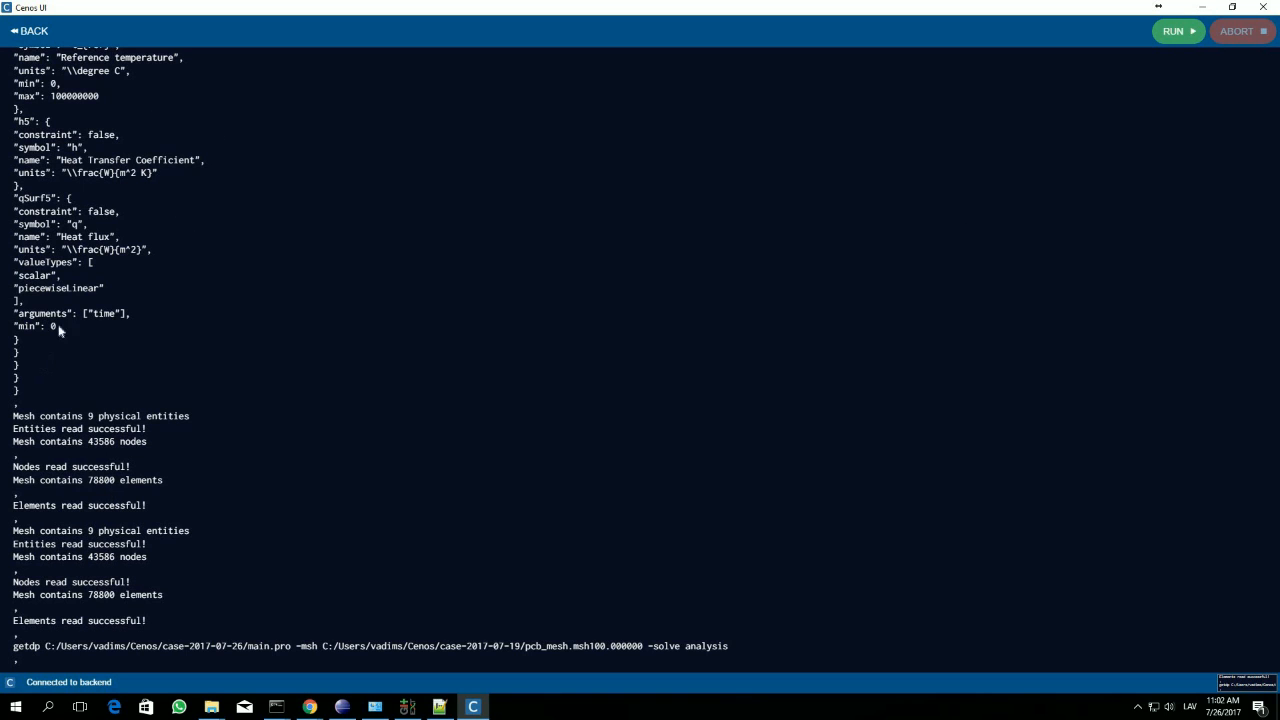
left_click(26, 37)
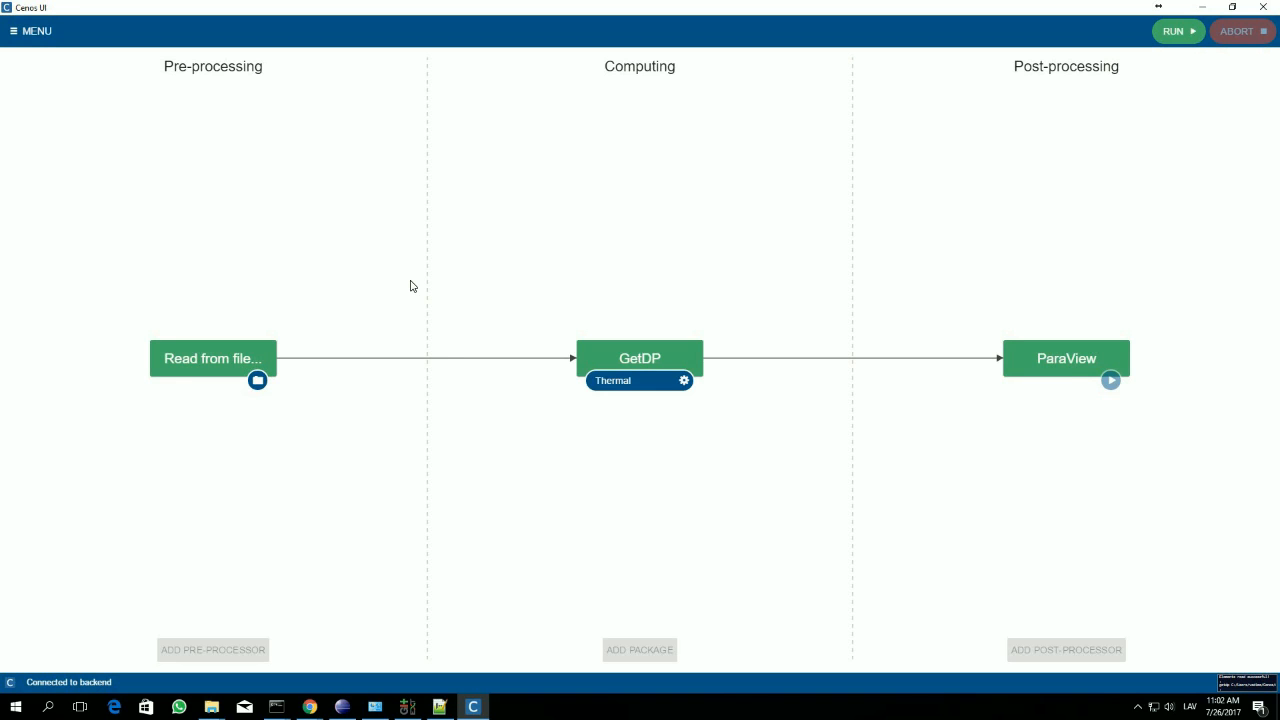
left_click(1245, 686)
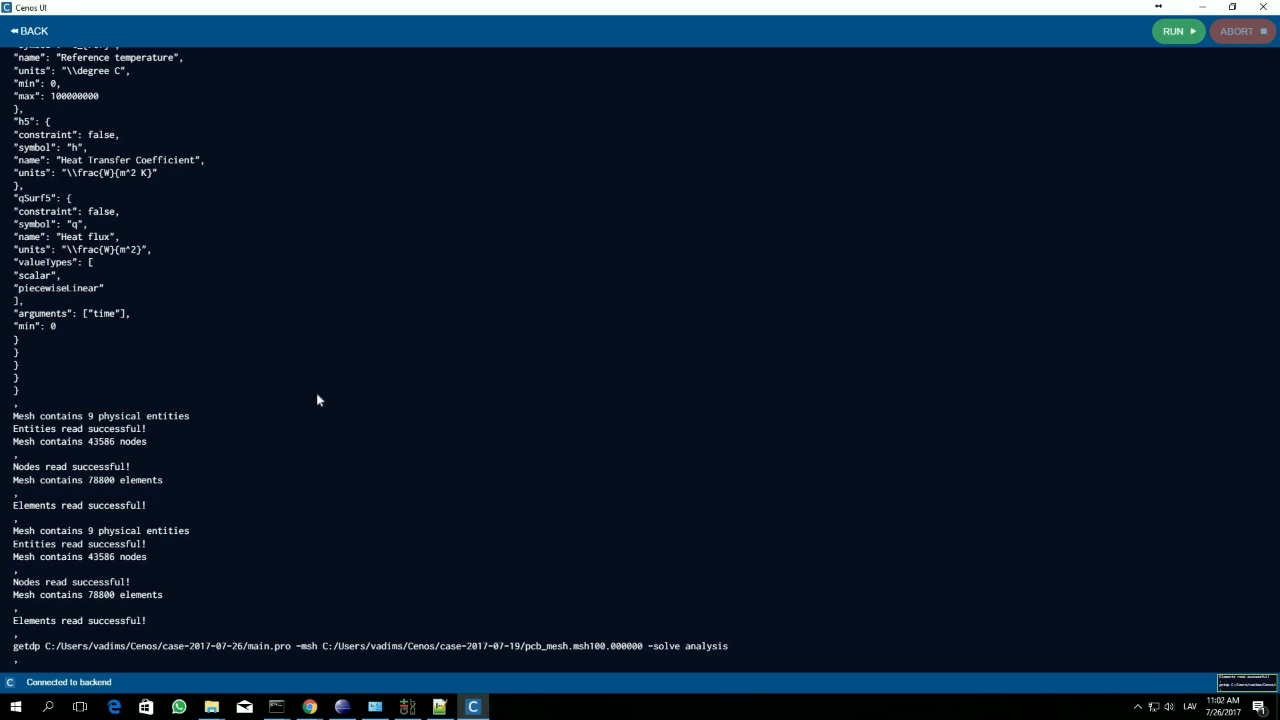
left_click(21, 34)
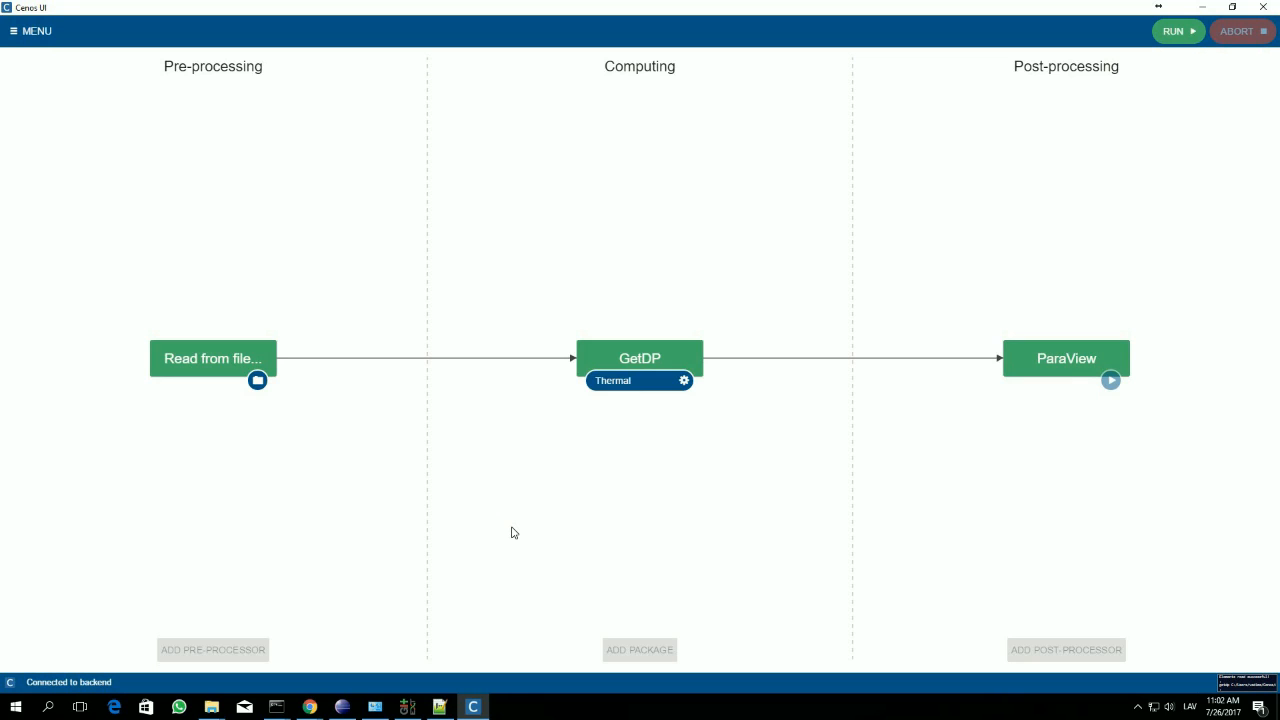